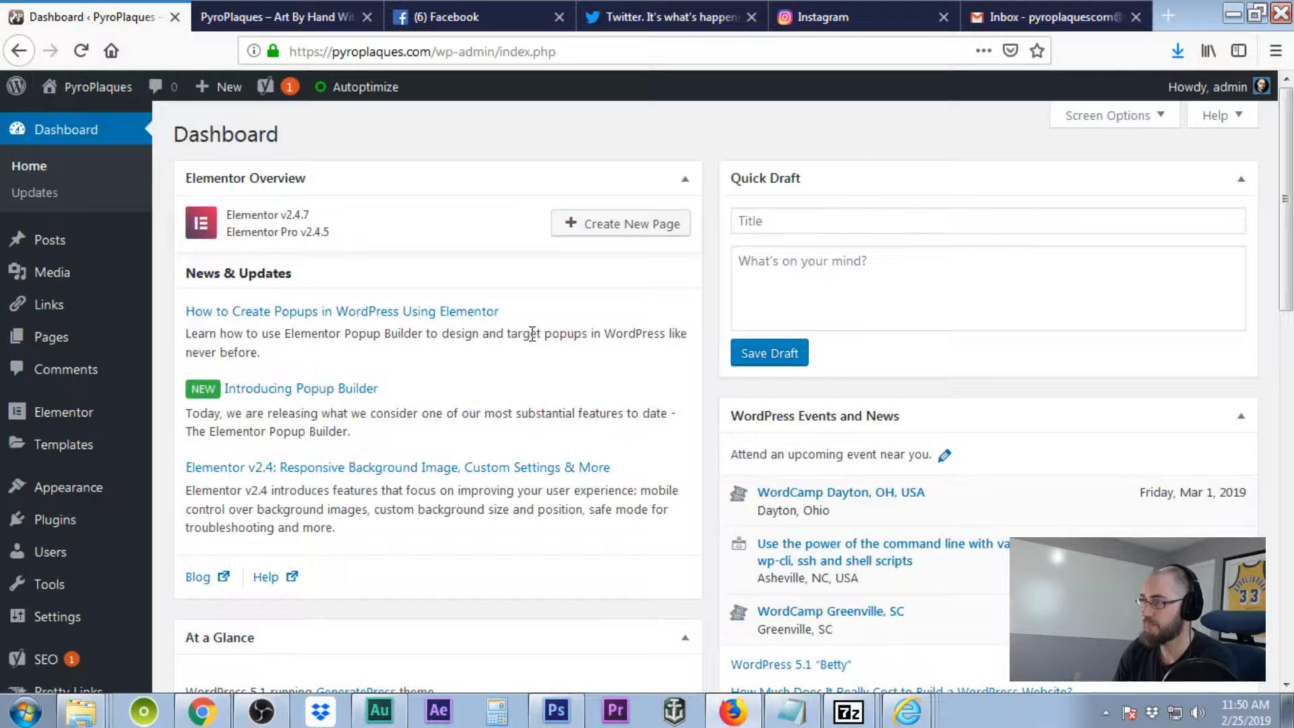
- Collapse all Dashboard boxes, from Elementor Overview through Yoast SEO Posts Overview
{"action": "left_click", "coordinate": [685, 181]}
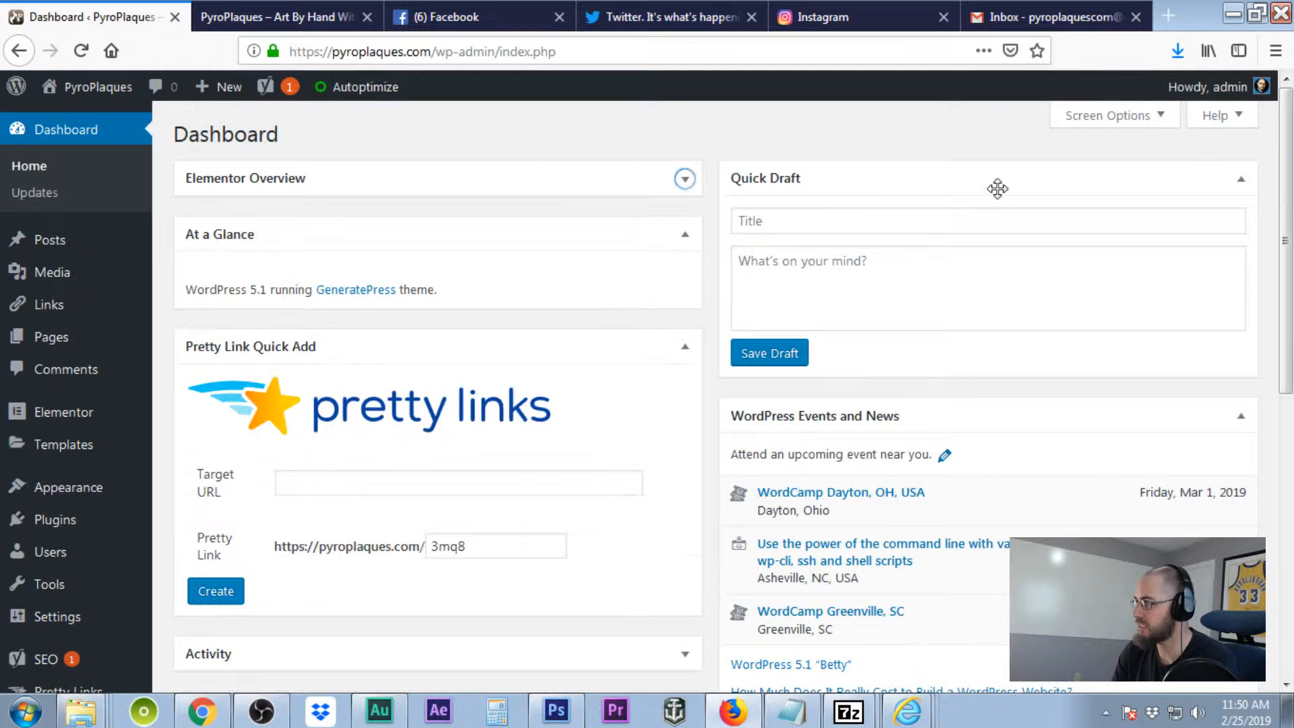
{"action": "left_click", "coordinate": [996, 187]}
{"action": "left_click", "coordinate": [958, 236]}
{"action": "left_click", "coordinate": [677, 237]}
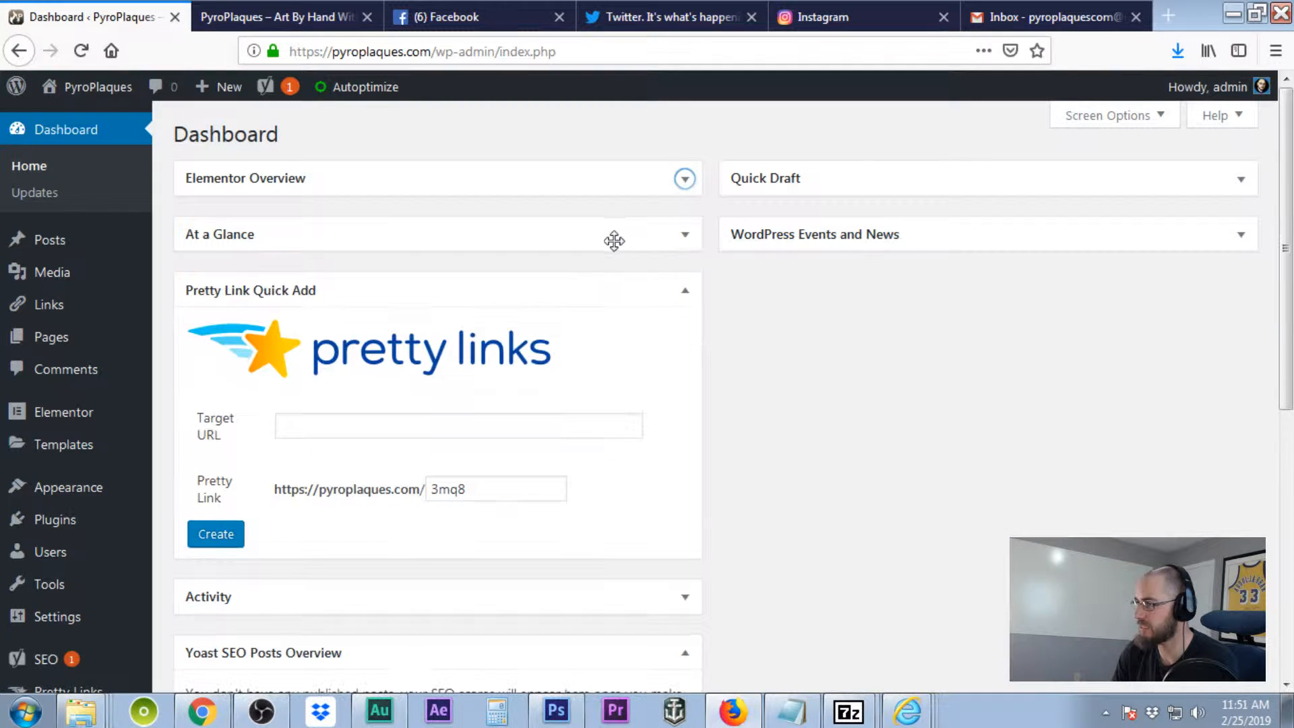
{"action": "left_click", "coordinate": [596, 279]}
{"action": "left_click", "coordinate": [580, 358]}
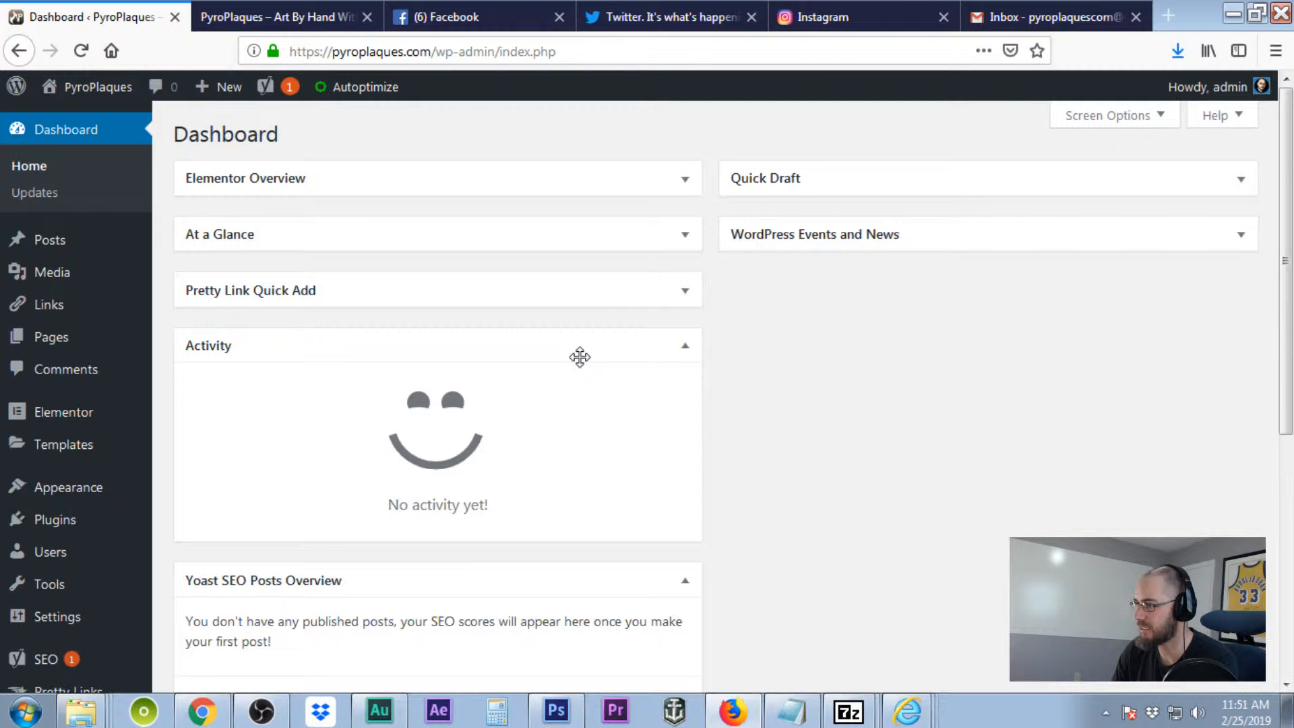
{"action": "left_click", "coordinate": [578, 357]}
{"action": "left_click", "coordinate": [576, 388]}
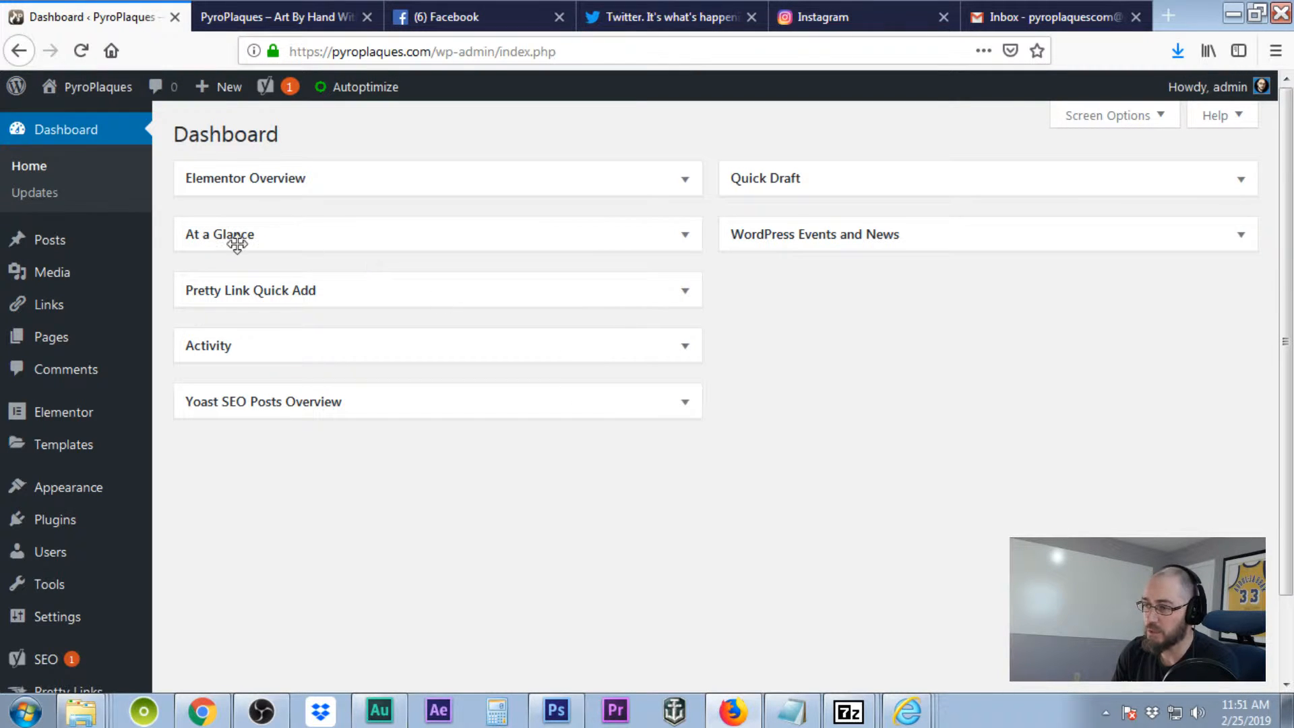
- Open the All Users list and start adding a new user
{"action": "mouse_move", "coordinate": [82, 555]}
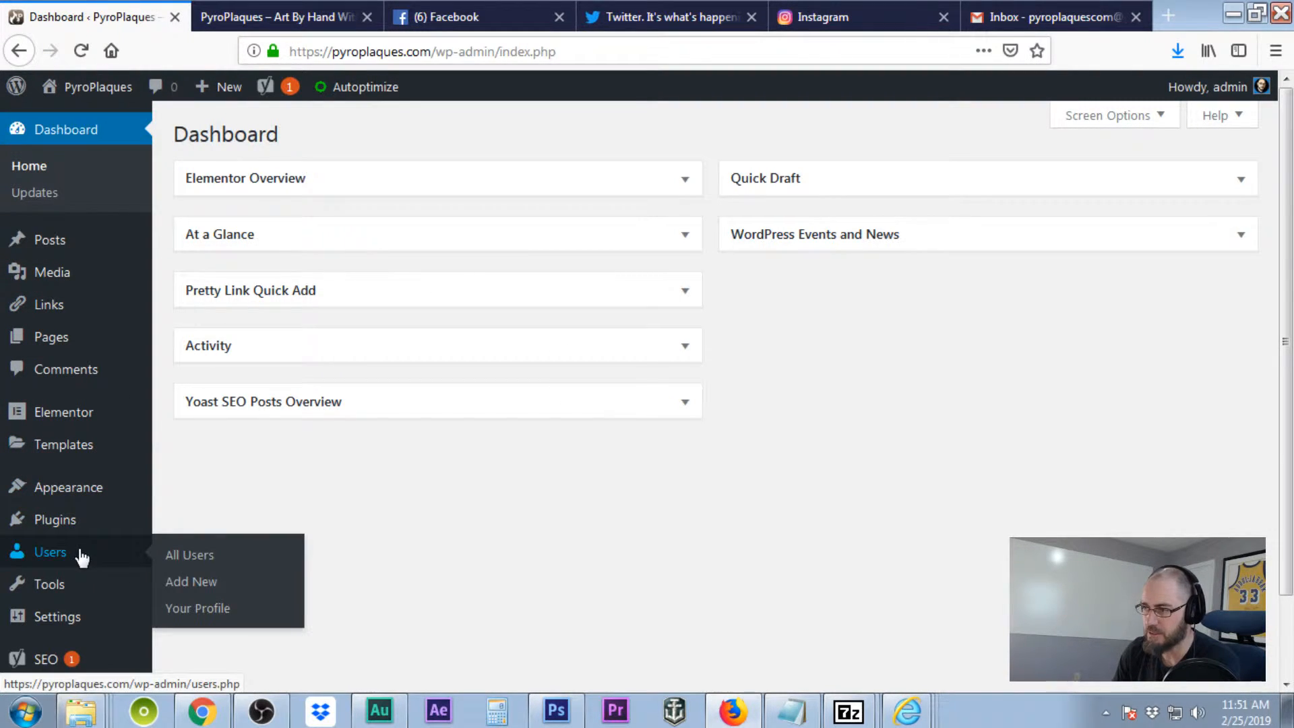
{"action": "left_click", "coordinate": [174, 558]}
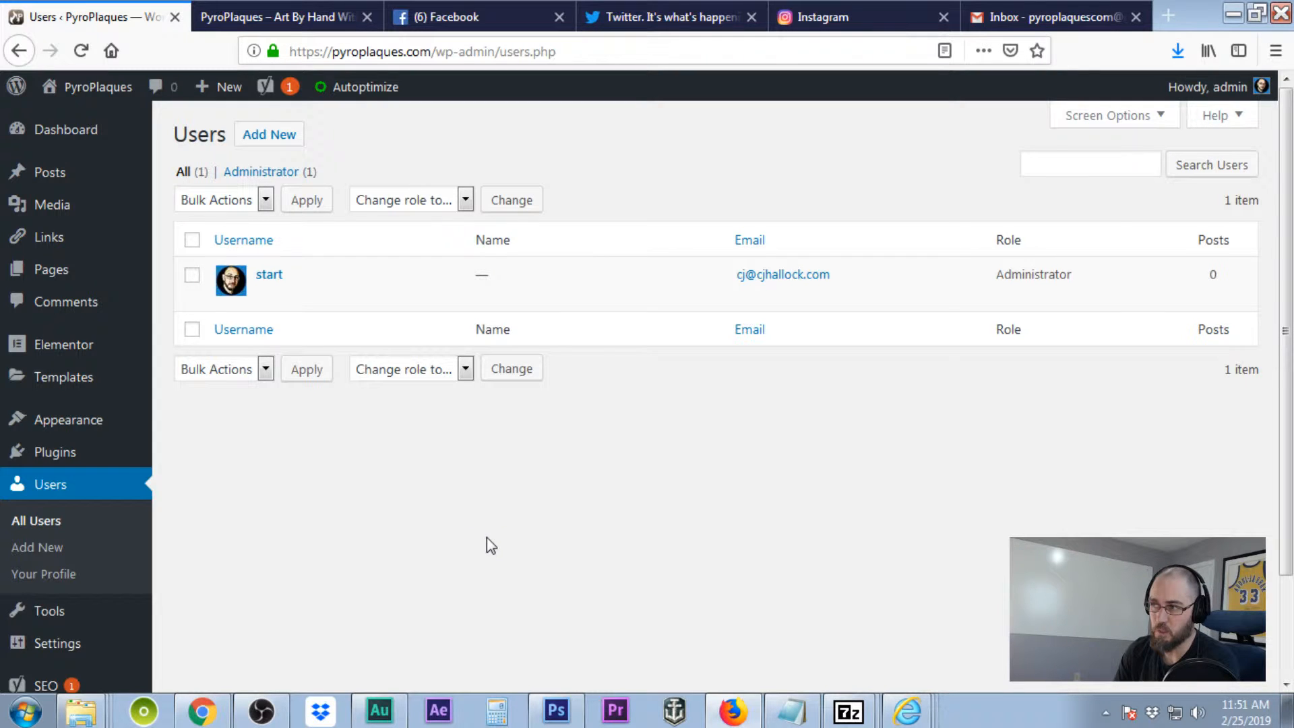
{"action": "mouse_move", "coordinate": [342, 279]}
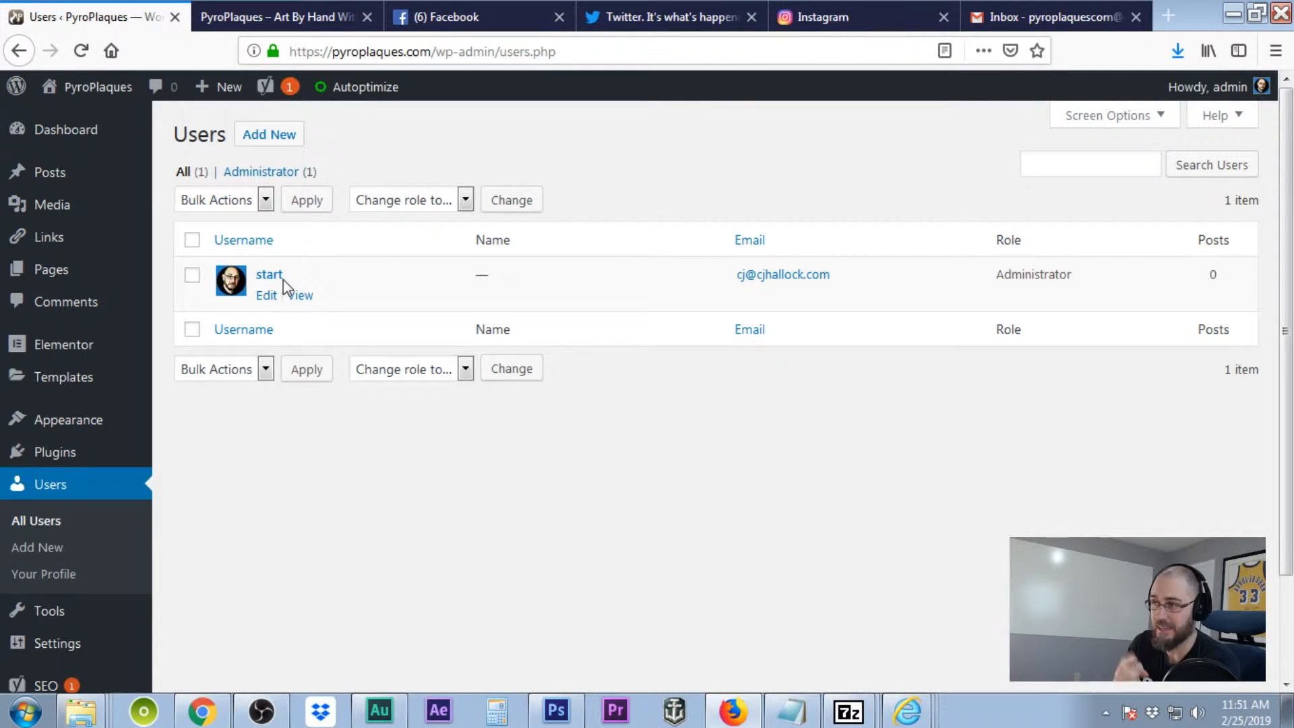
{"action": "left_click", "coordinate": [272, 138]}
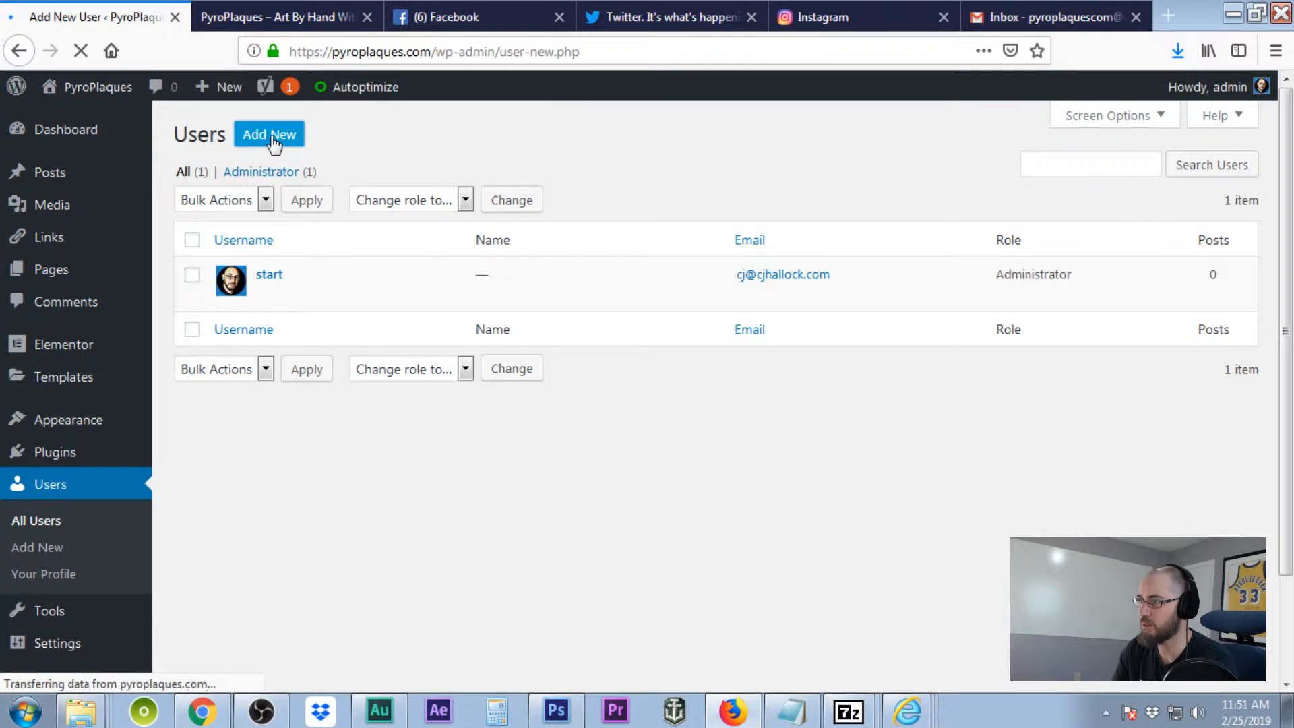
- Enter the new user's username, e-mail address, first name and last name
{"action": "left_click", "coordinate": [580, 230]}
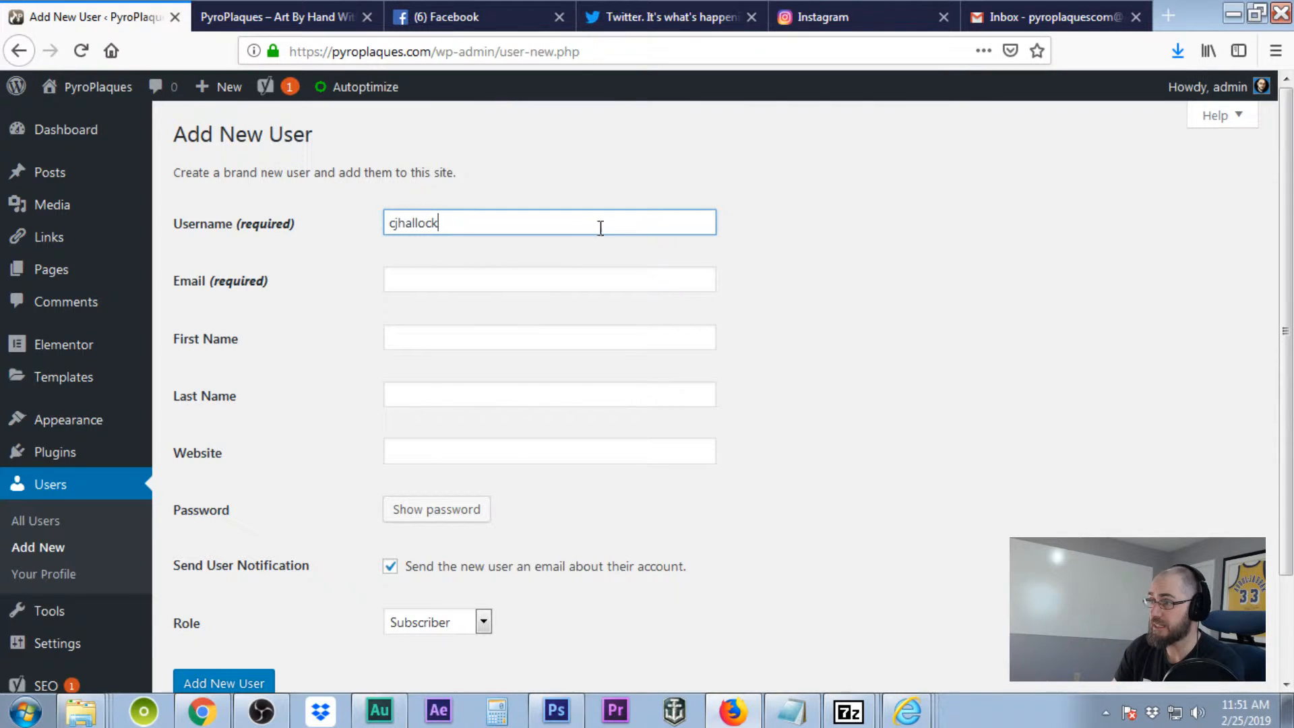
{"action": "left_click", "coordinate": [492, 281]}
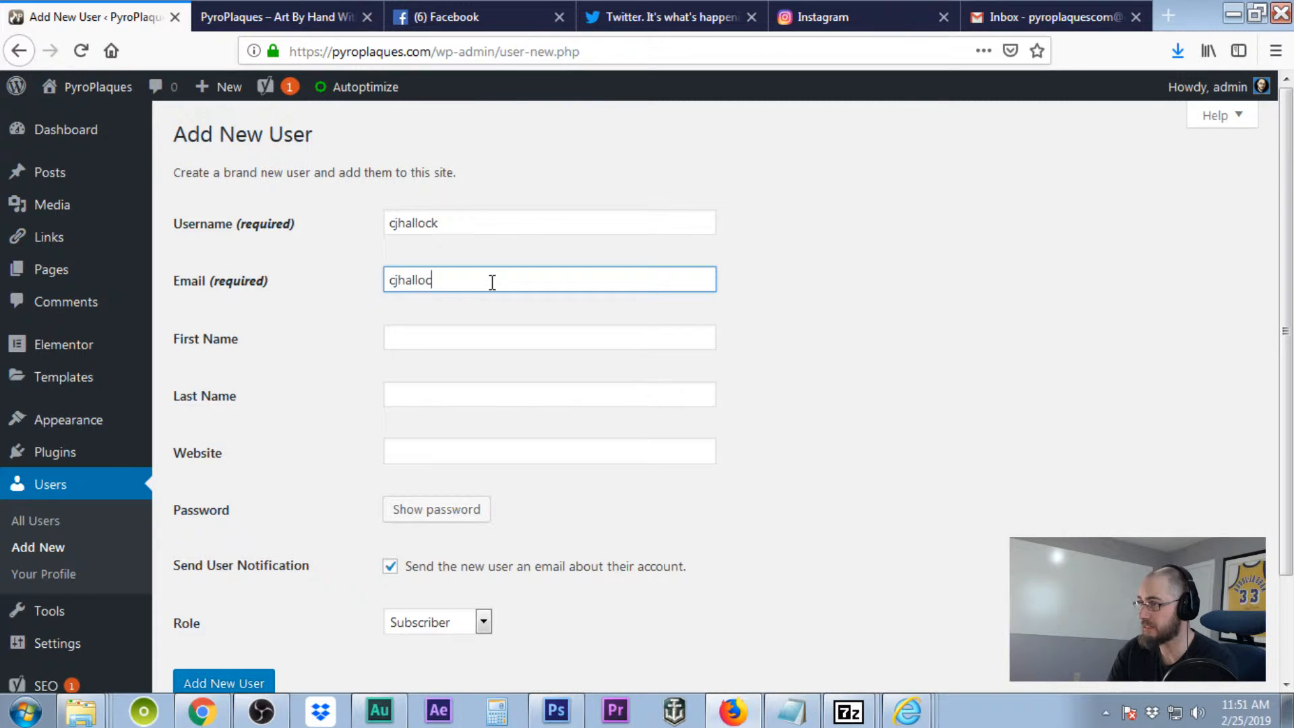
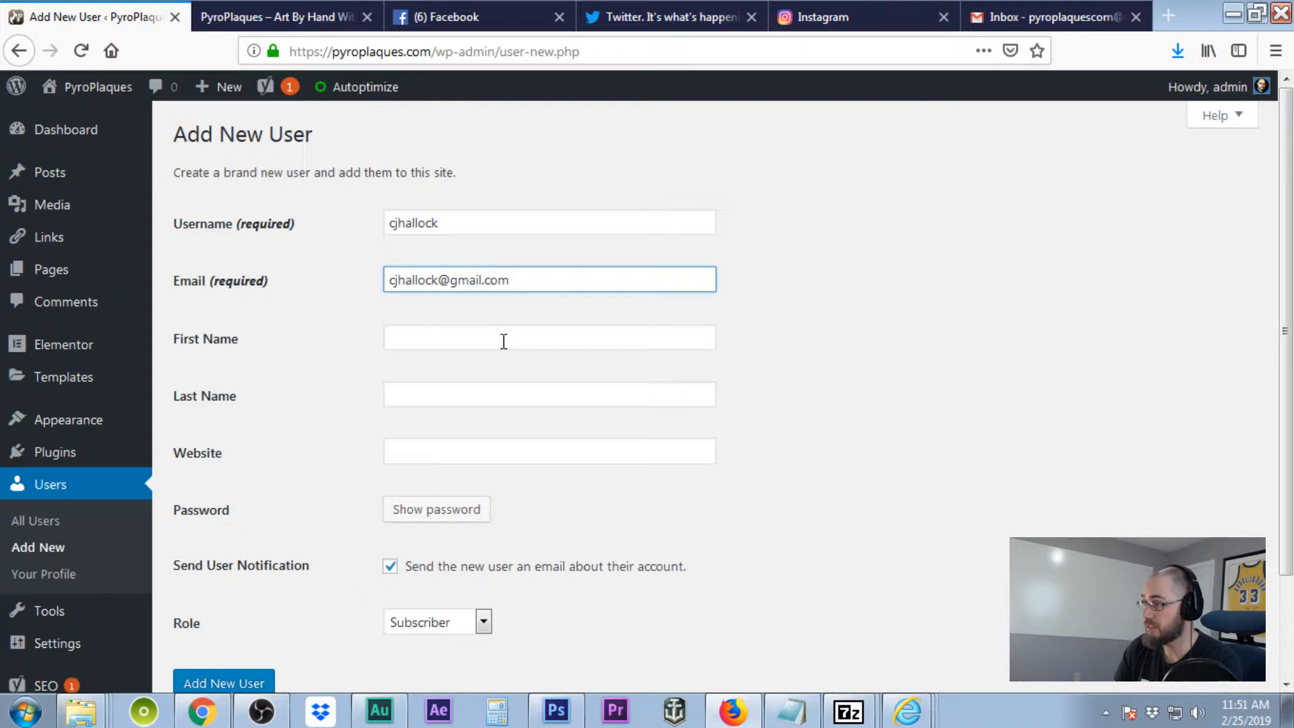
{"action": "left_click", "coordinate": [503, 342]}
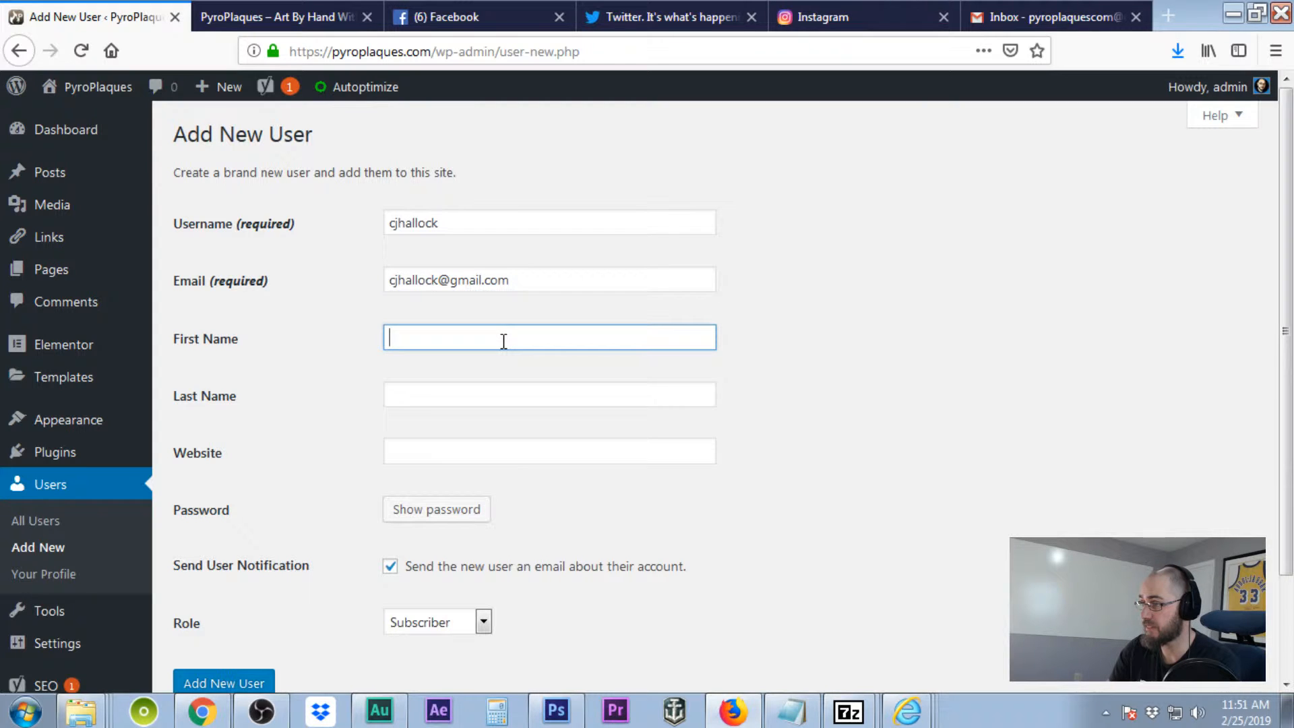
{"action": "key", "text": "Tab"}
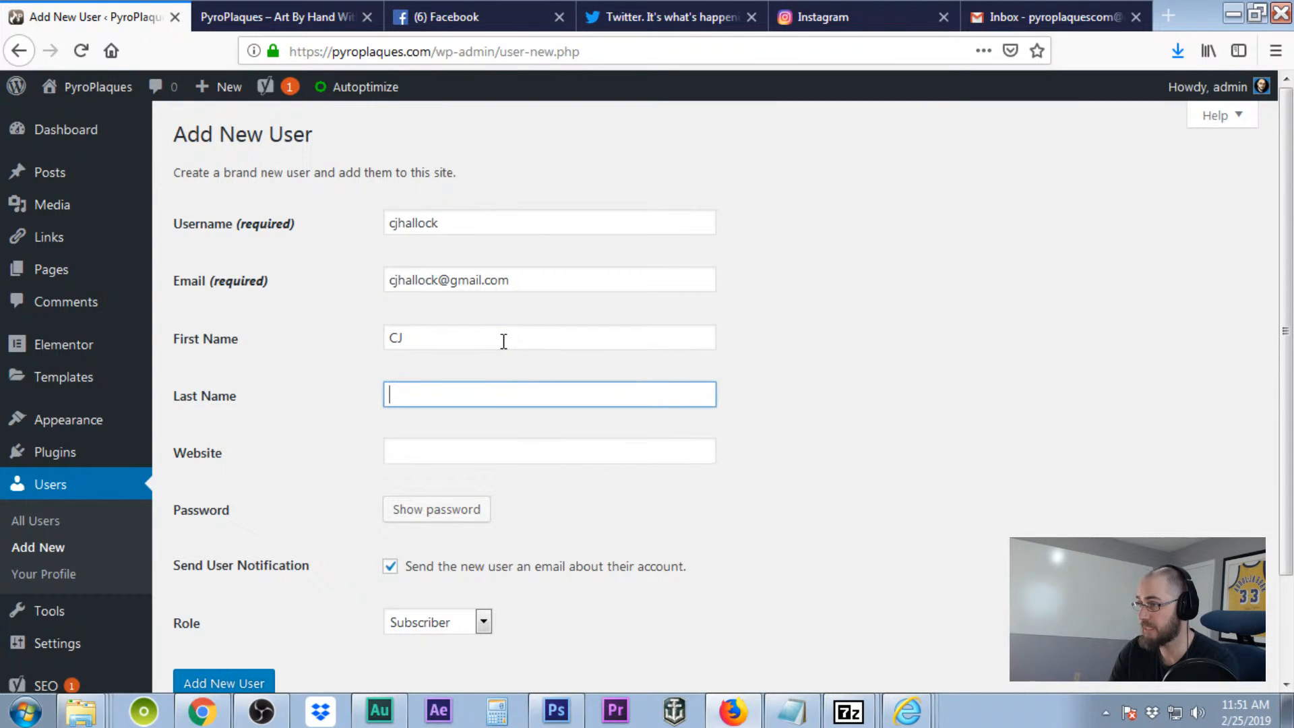
{"action": "key", "text": "Tab"}
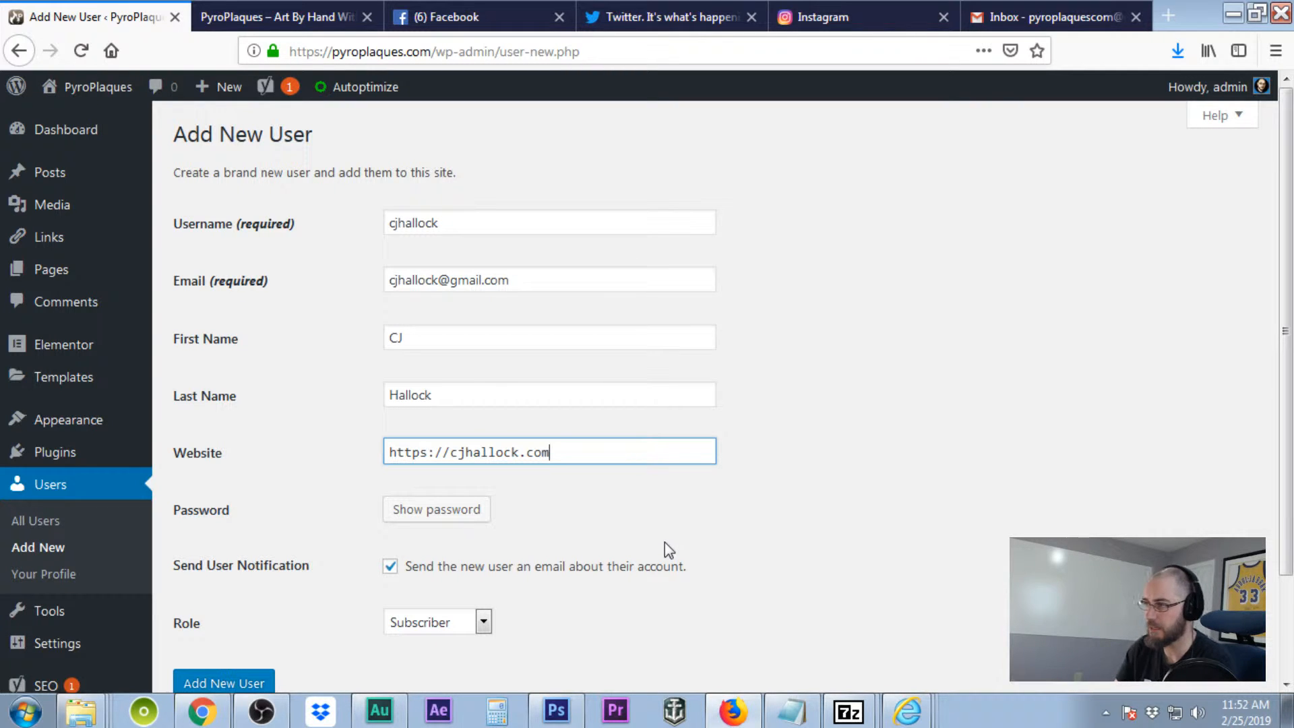
- Replace the generated password with a custom password for the new user
{"action": "left_click", "coordinate": [462, 510]}
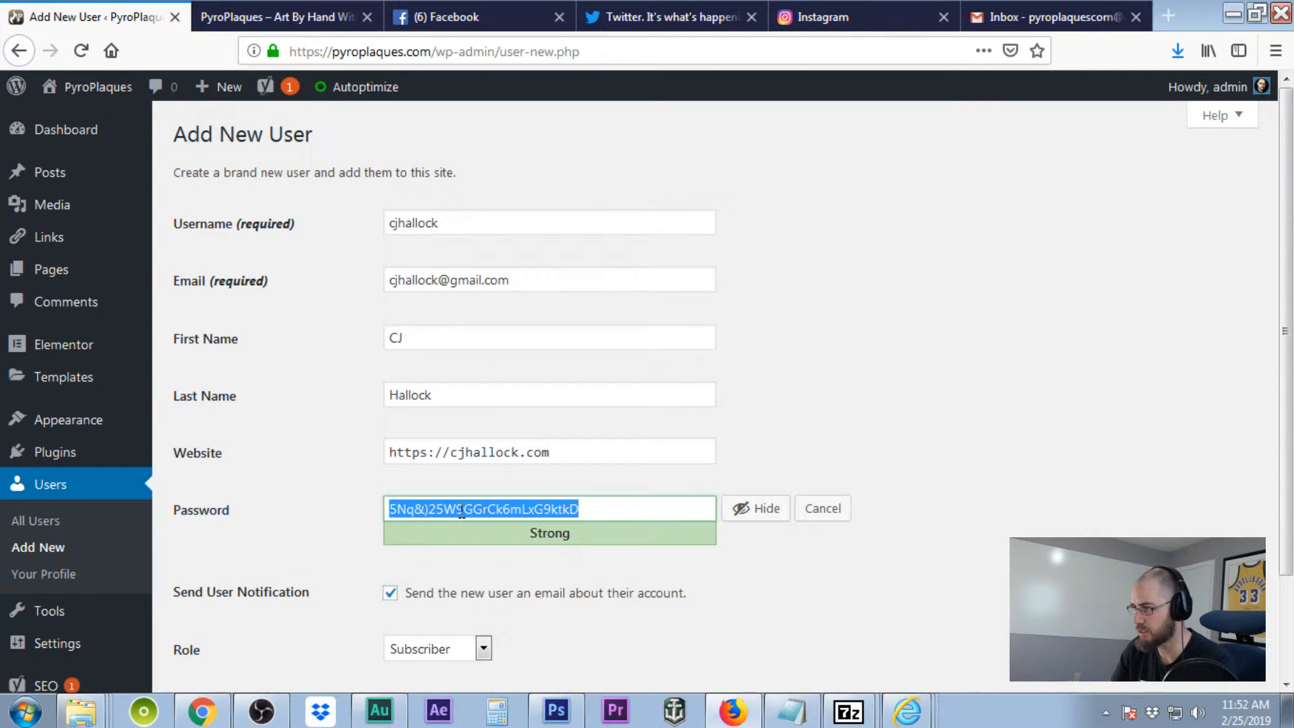
{"action": "left_click", "coordinate": [741, 510]}
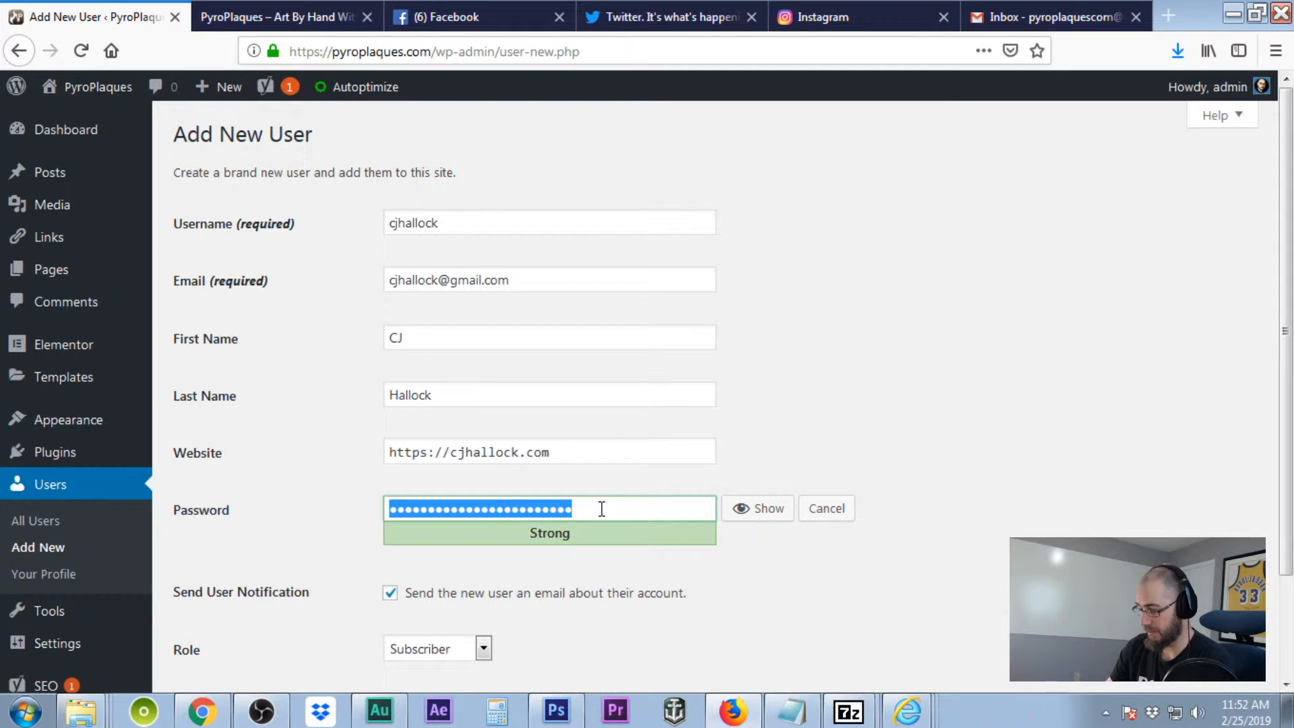
{"action": "key", "text": "BackSpace"}
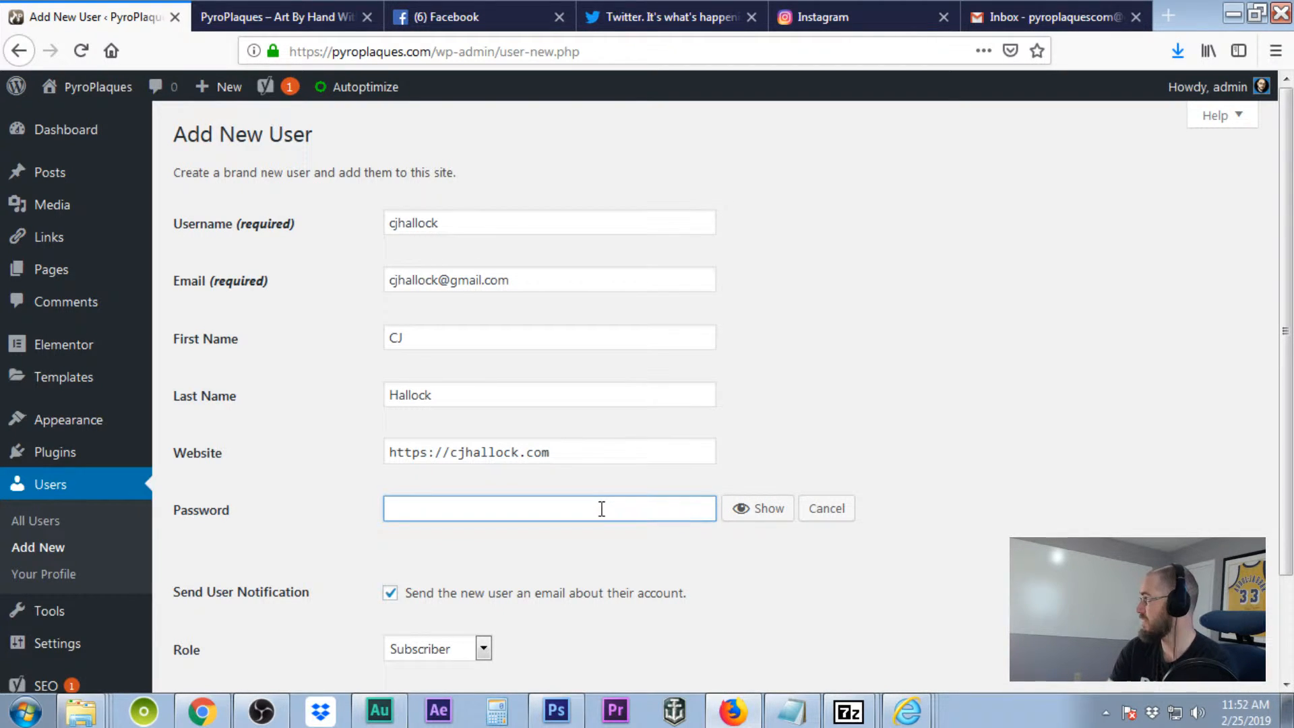
{"action": "type", "text": "••"}
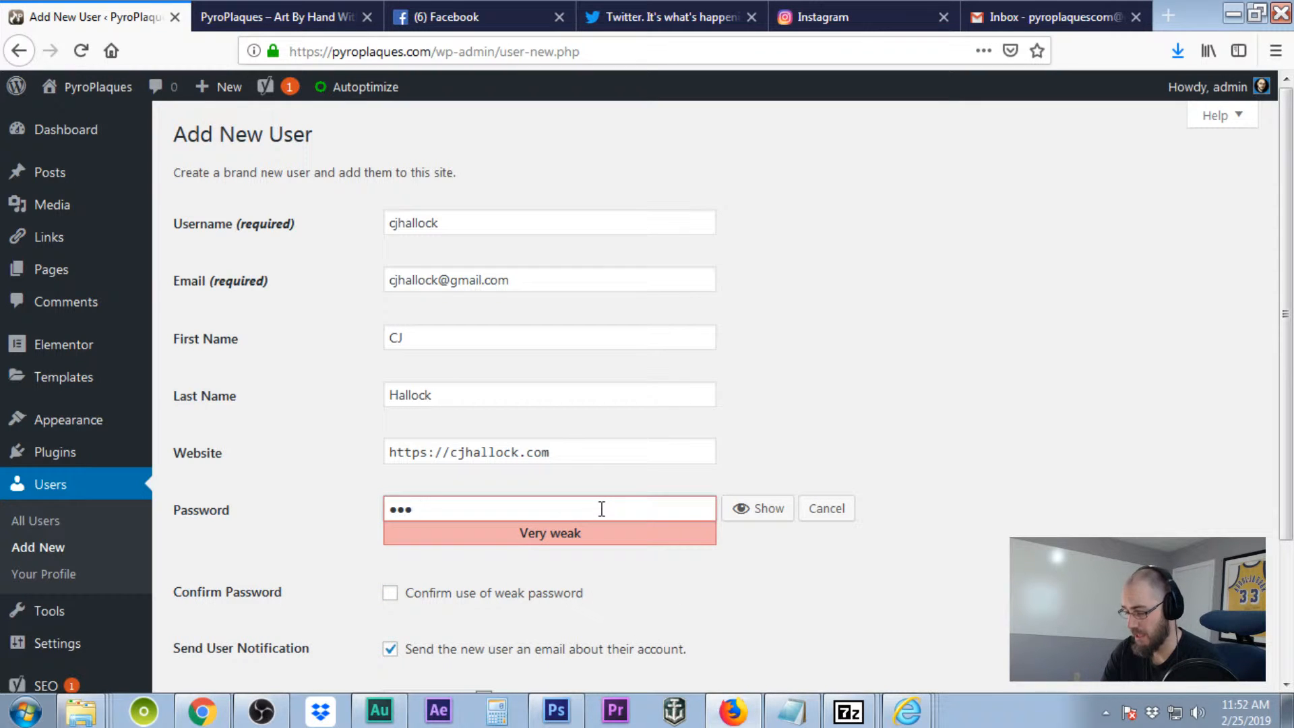
{"action": "type", "text": "•••••"}
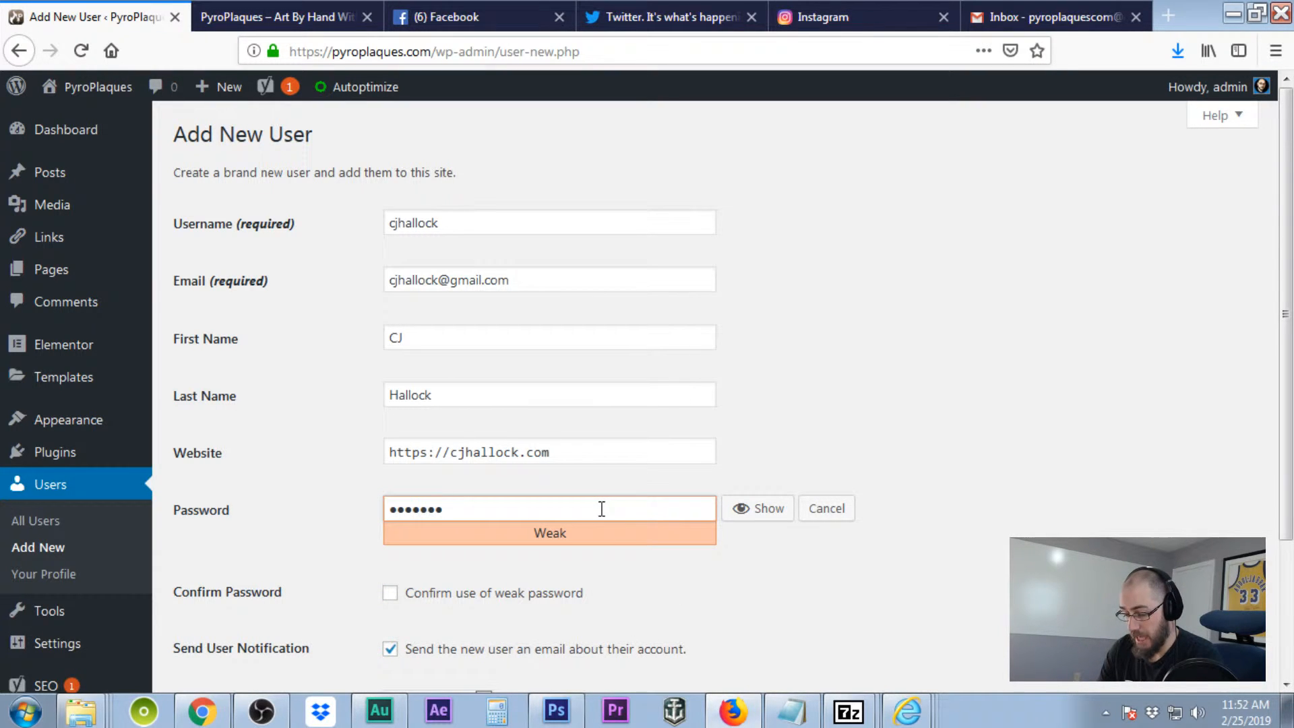
{"action": "type", "text": "•••"}
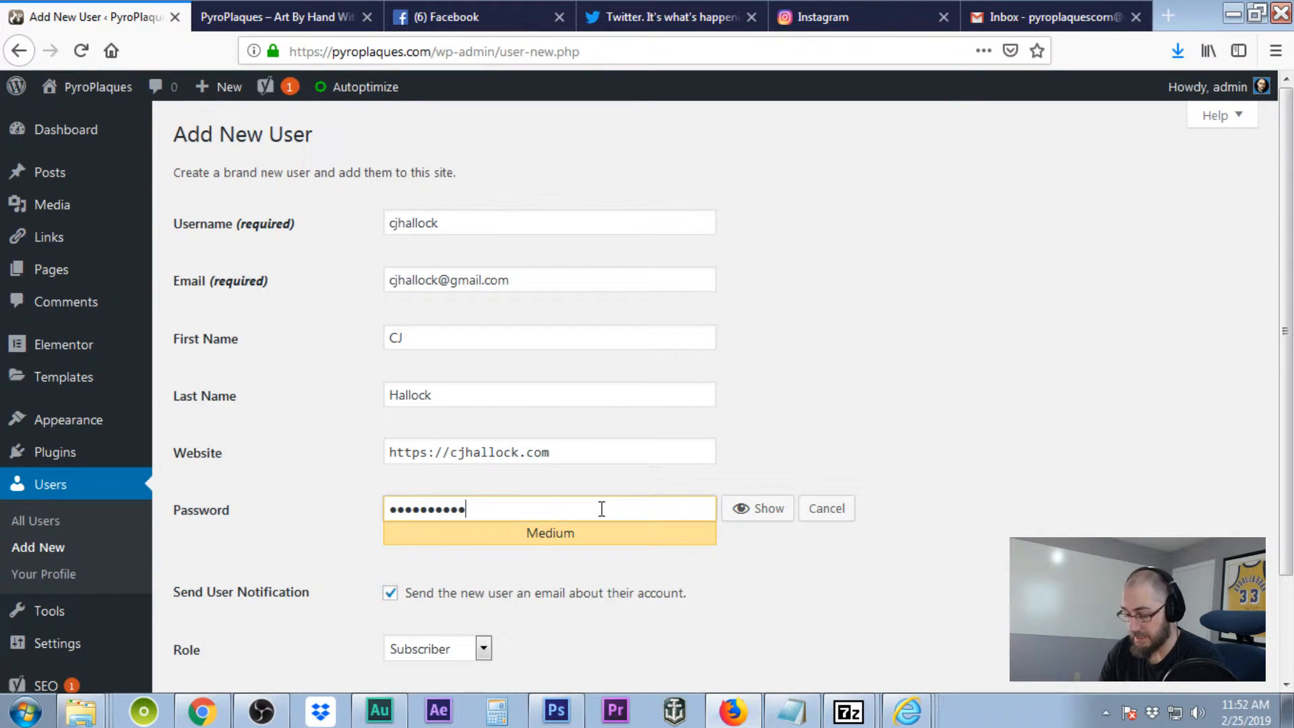
{"action": "type", "text": "•"}
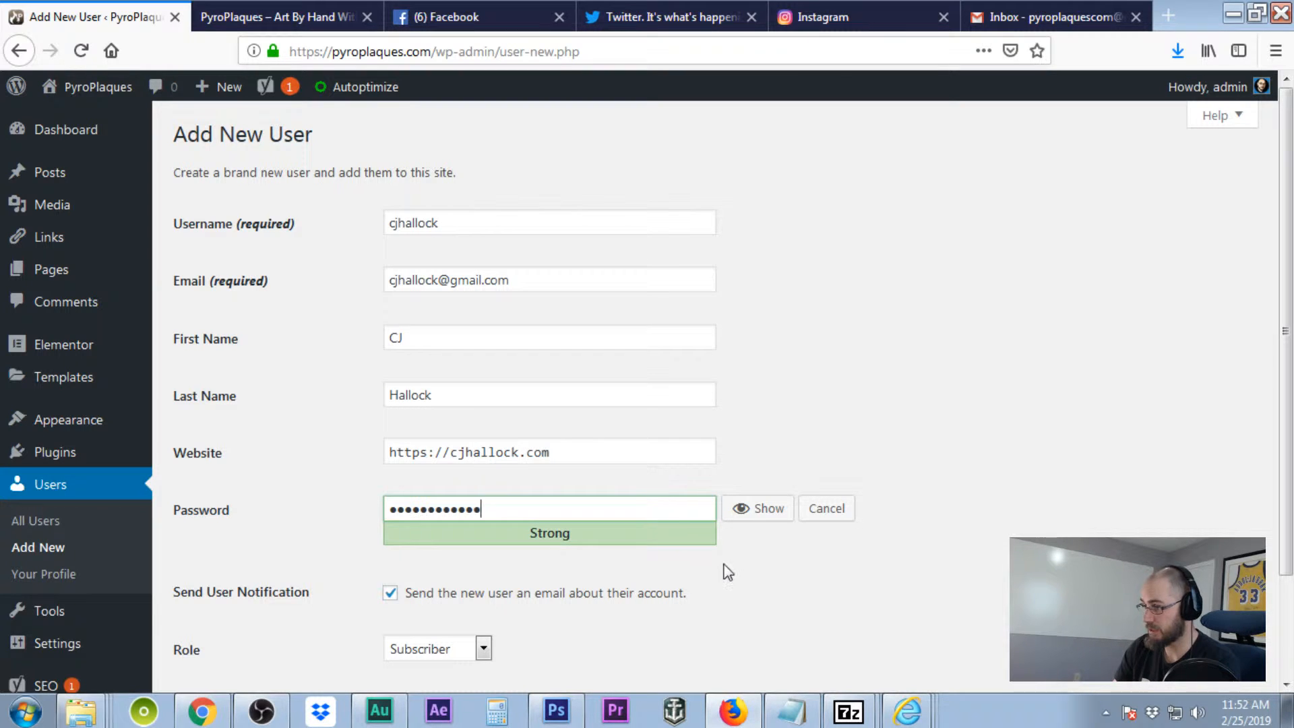
- Give the new user the Administrator role and create the account
{"action": "scroll", "coordinate": [719, 568], "scroll_direction": "down", "scroll_amount": 3}
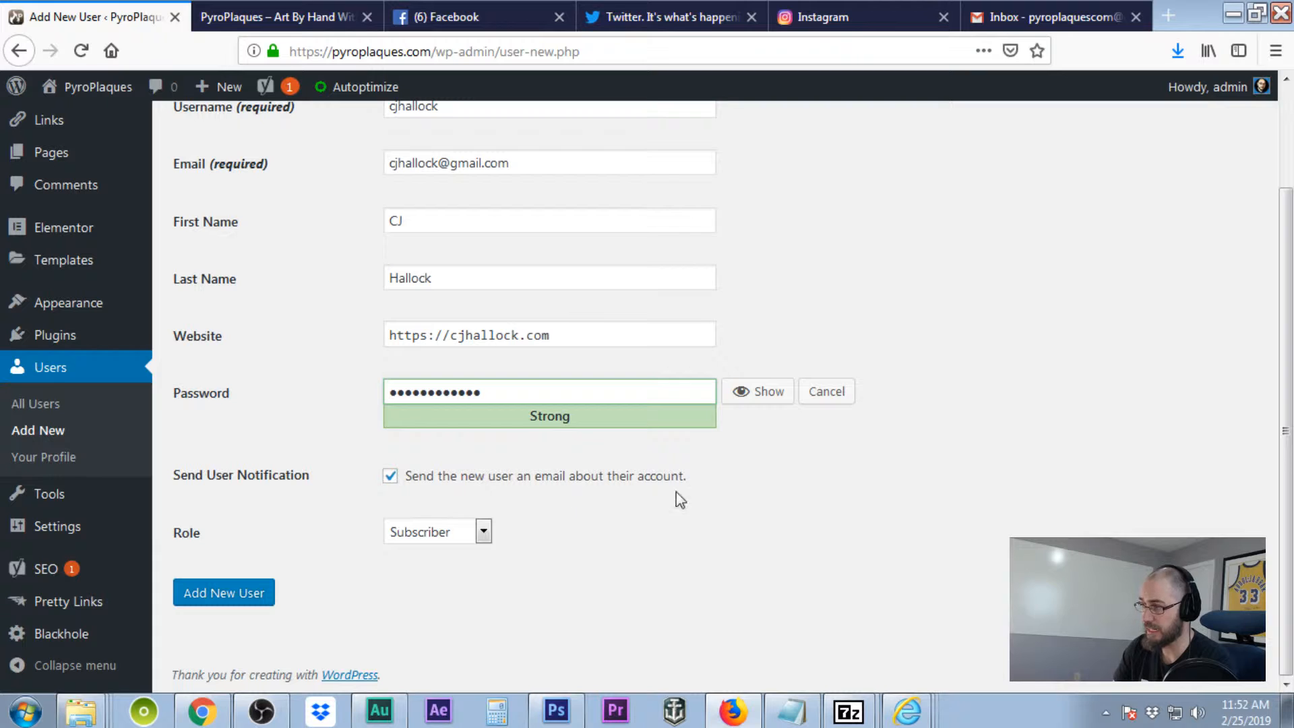
{"action": "left_click", "coordinate": [483, 533]}
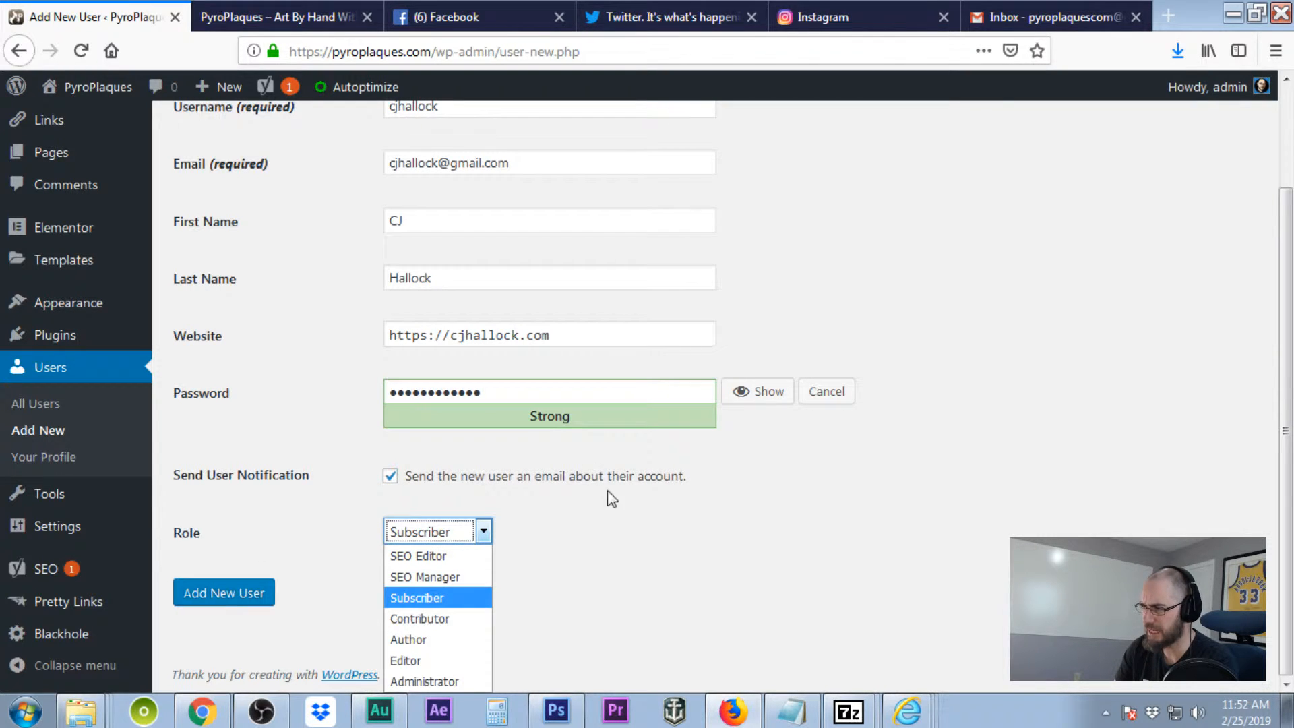
{"action": "left_click", "coordinate": [434, 679]}
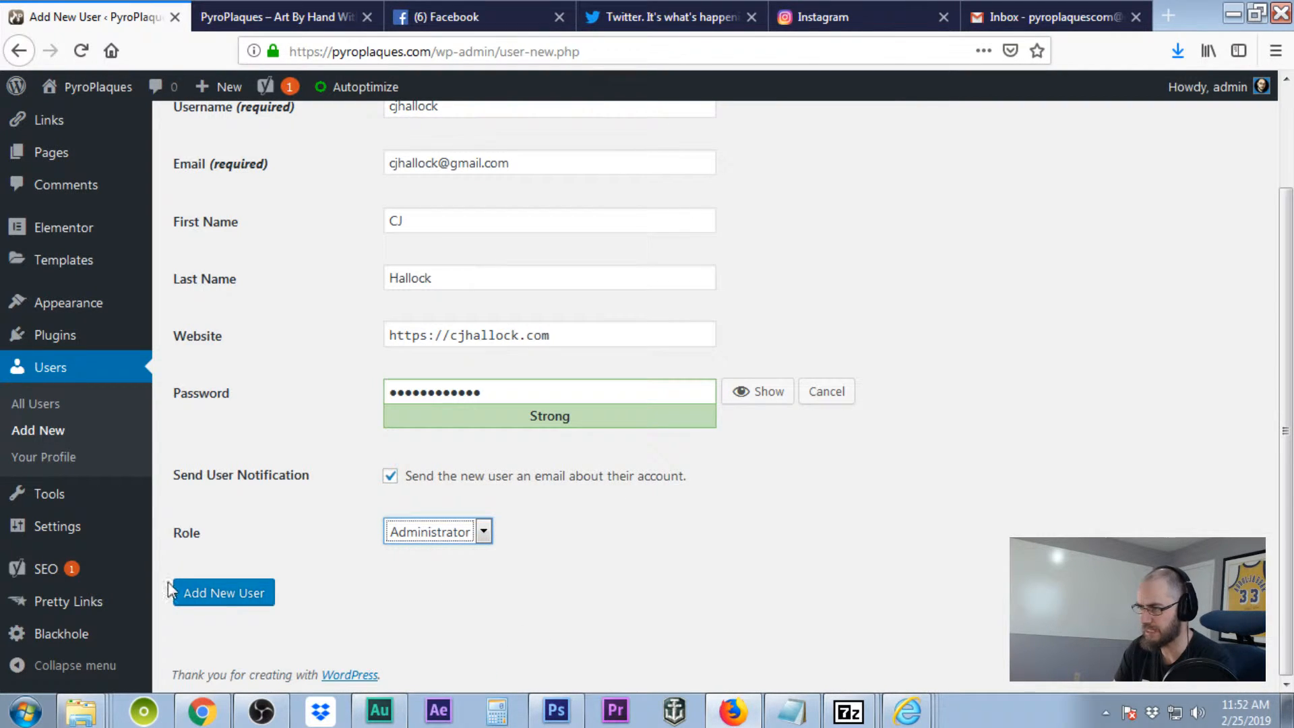
{"action": "left_click", "coordinate": [212, 593]}
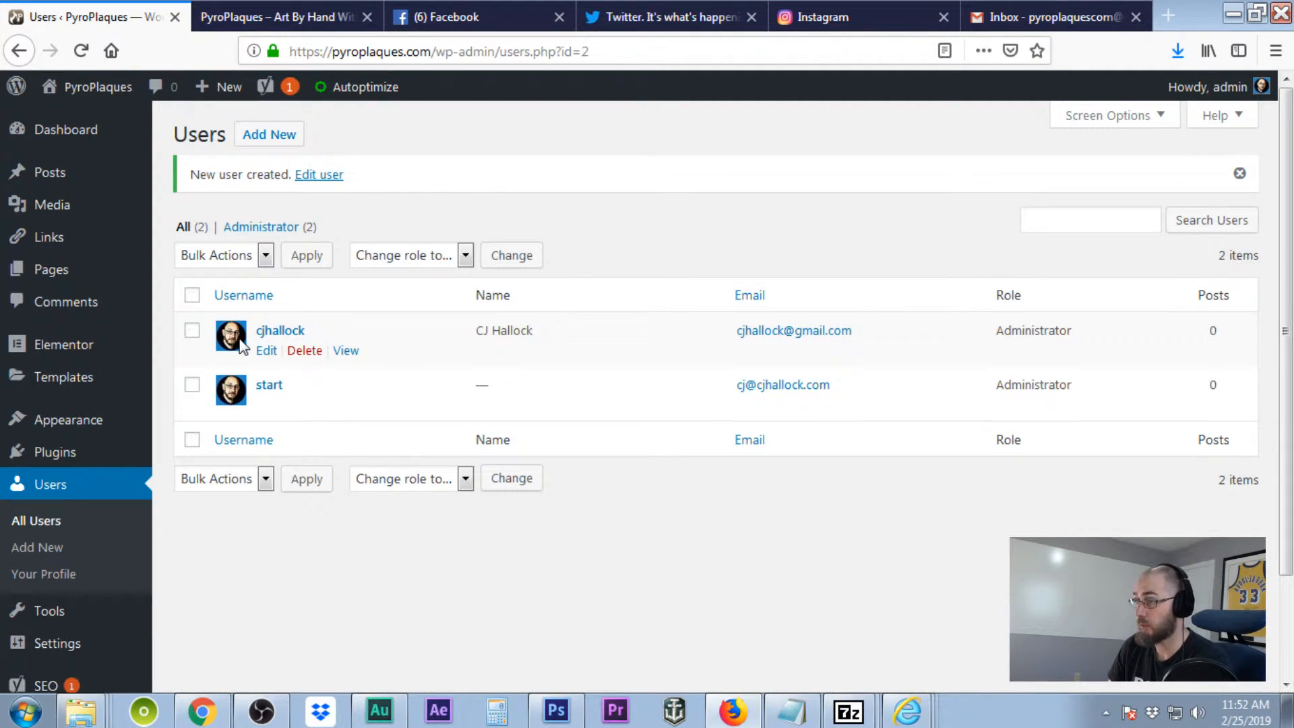
- Open the current admin's profile from the Howdy menu, then log out
{"action": "mouse_move", "coordinate": [1213, 87]}
{"action": "left_click", "coordinate": [1137, 175]}
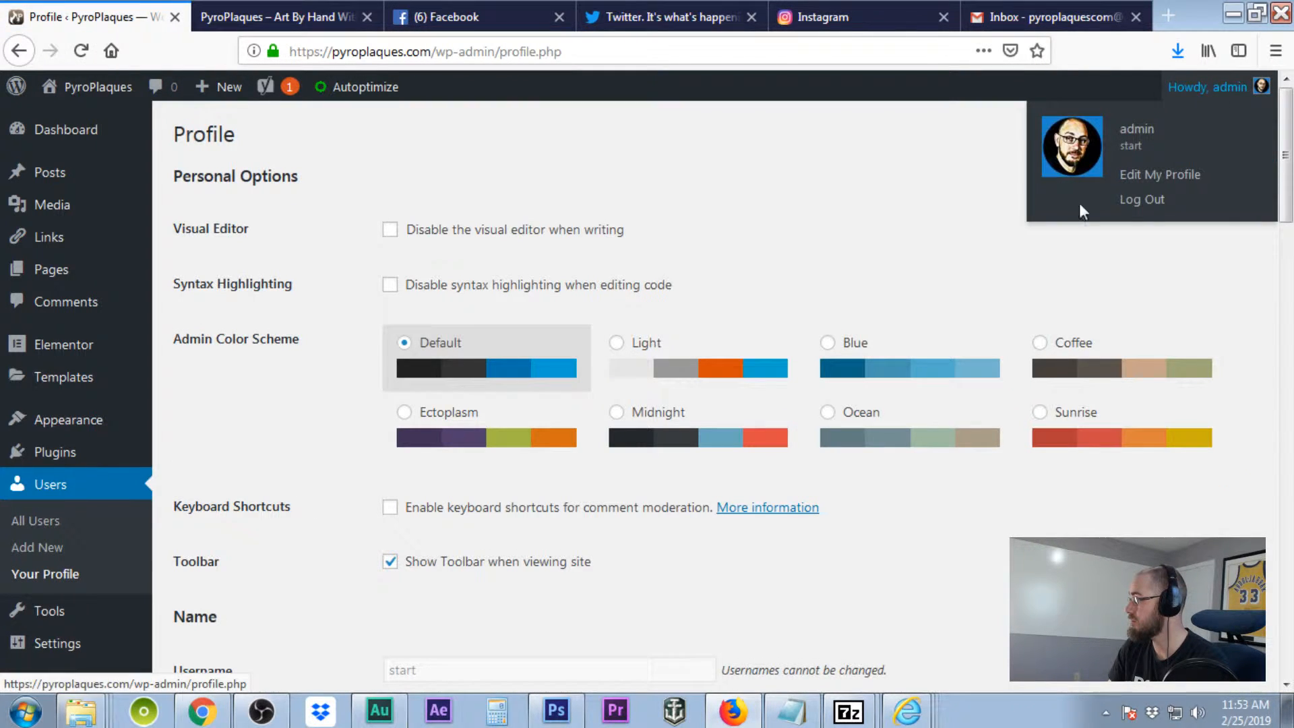
{"action": "left_click", "coordinate": [1148, 200]}
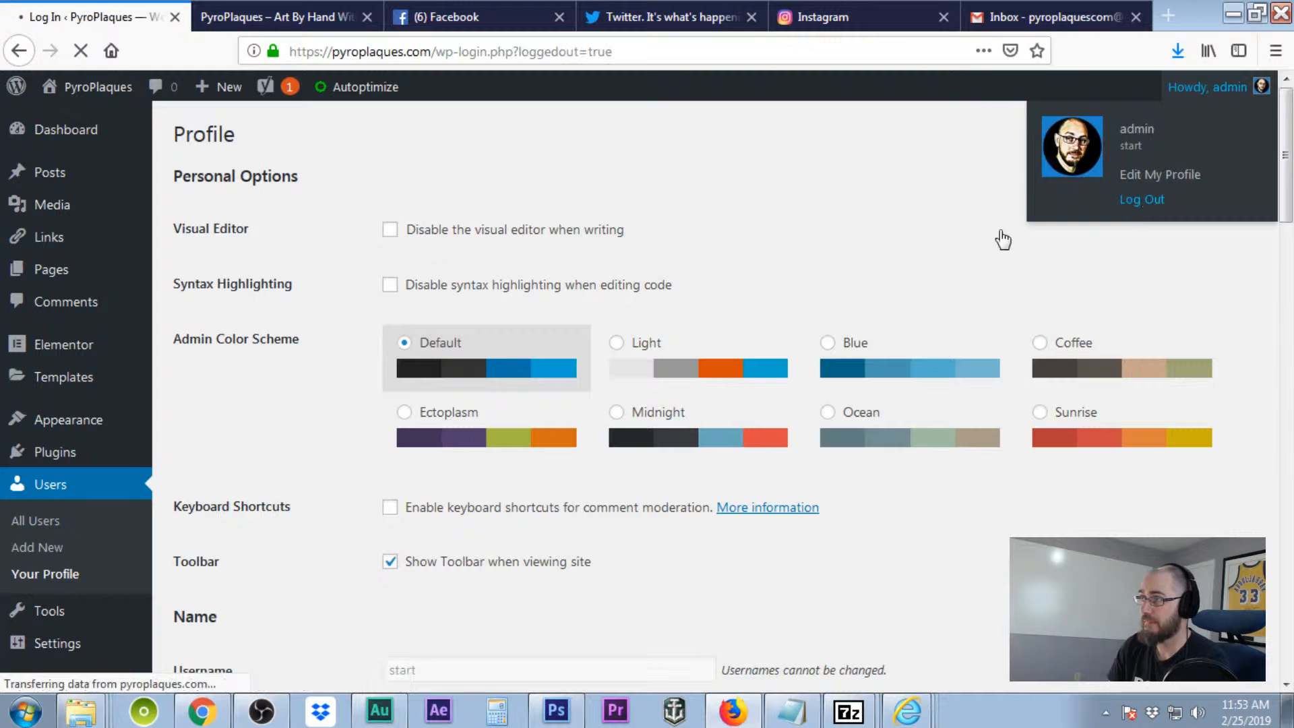
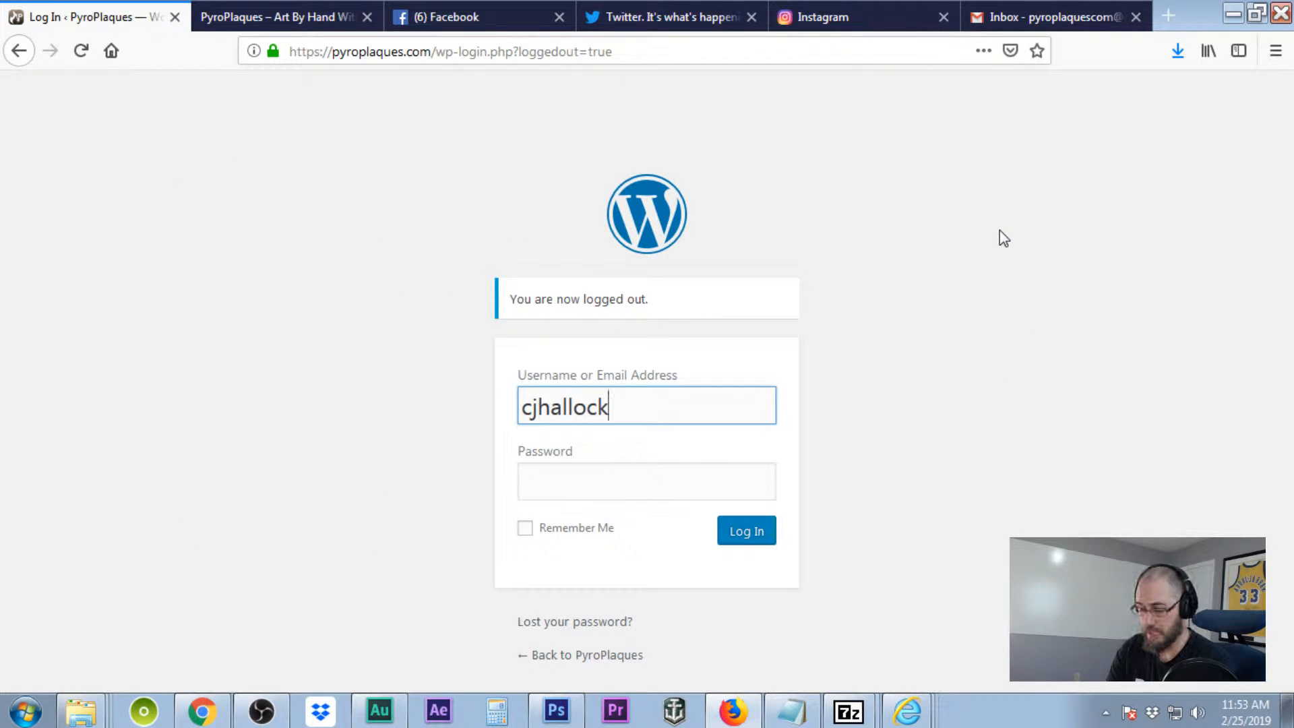
- Log in with the new administrator's username and password
{"action": "key", "text": "Tab"}
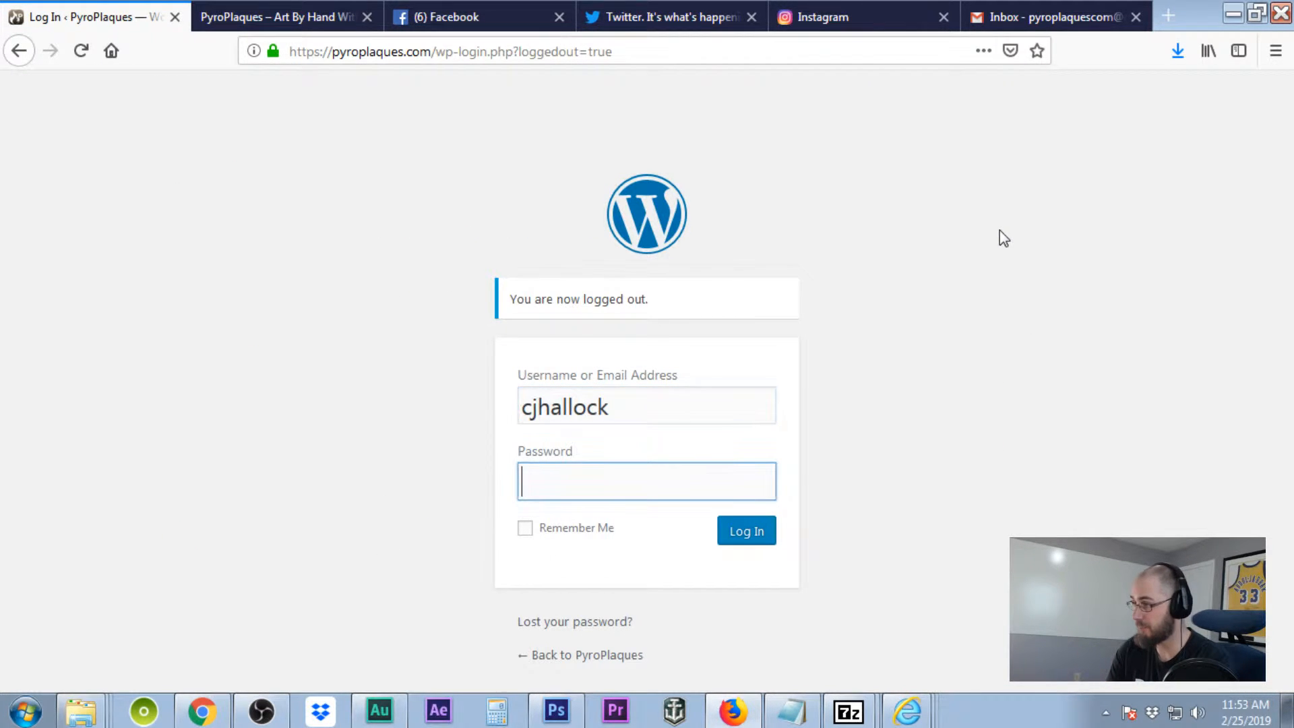
{"action": "type", "text": "••••"}
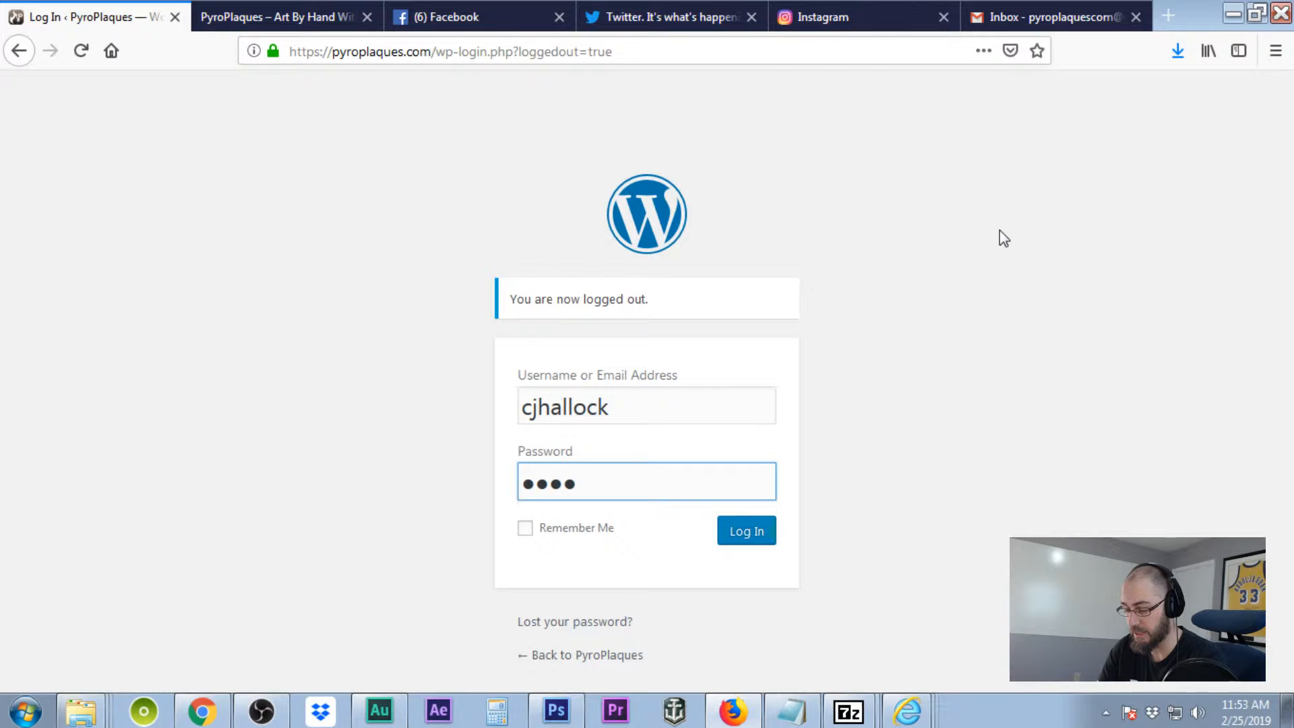
{"action": "type", "text": "•••••"}
{"action": "key", "text": "BackSpace"}
{"action": "key", "text": "BackSpace"}
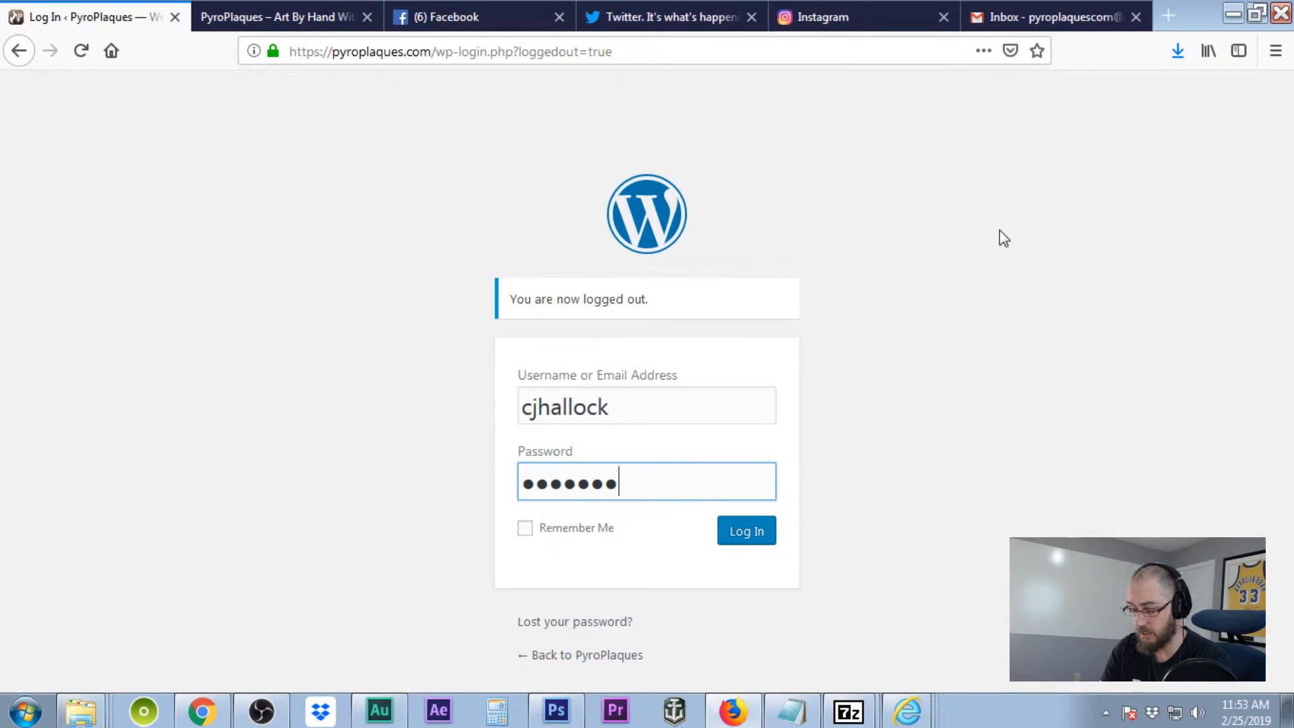
{"action": "type", "text": "•••••"}
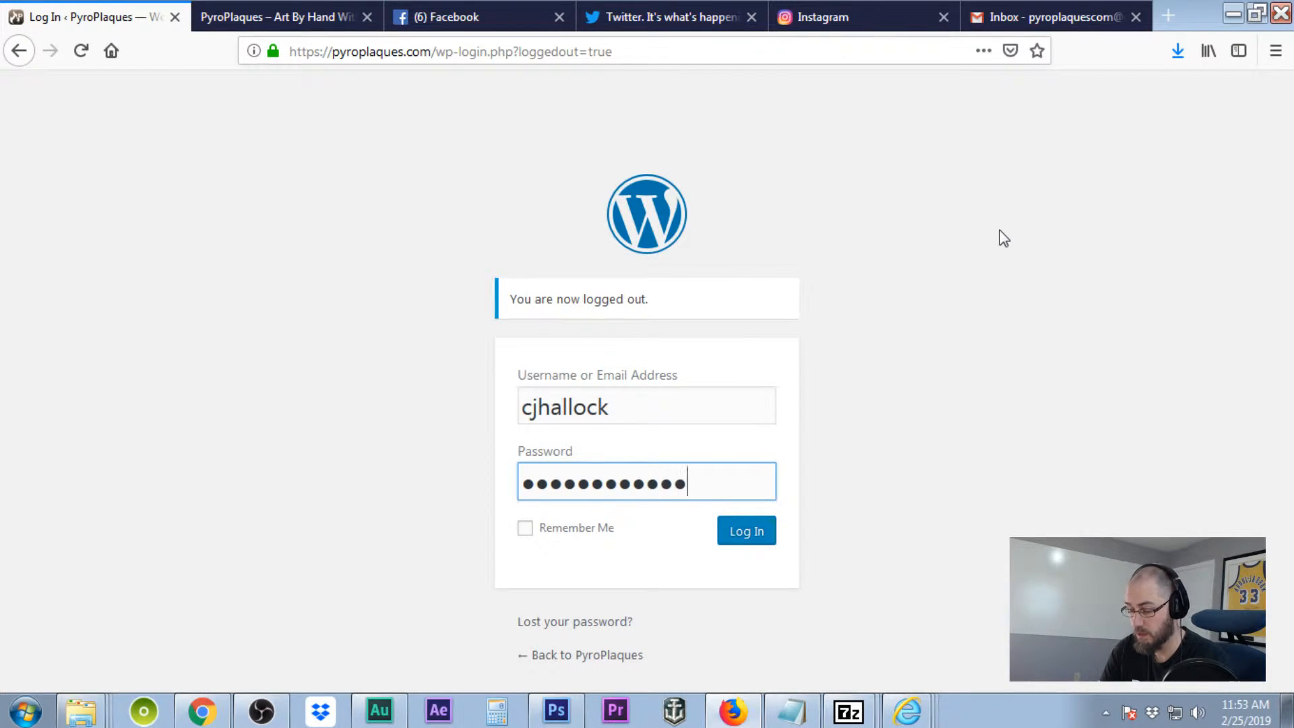
{"action": "key", "text": "Return"}
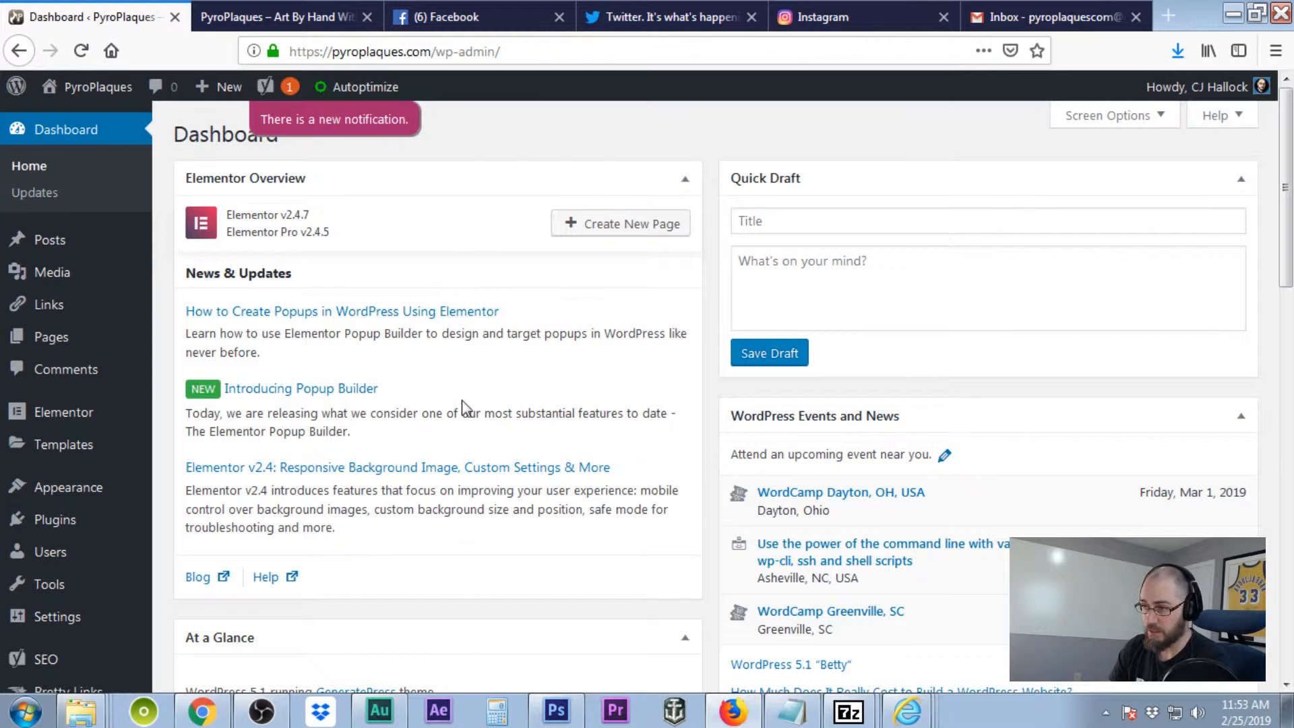
- Delete the original admin account, attributing all its content to the new administrator
{"action": "mouse_move", "coordinate": [68, 551]}
{"action": "left_click", "coordinate": [249, 552]}
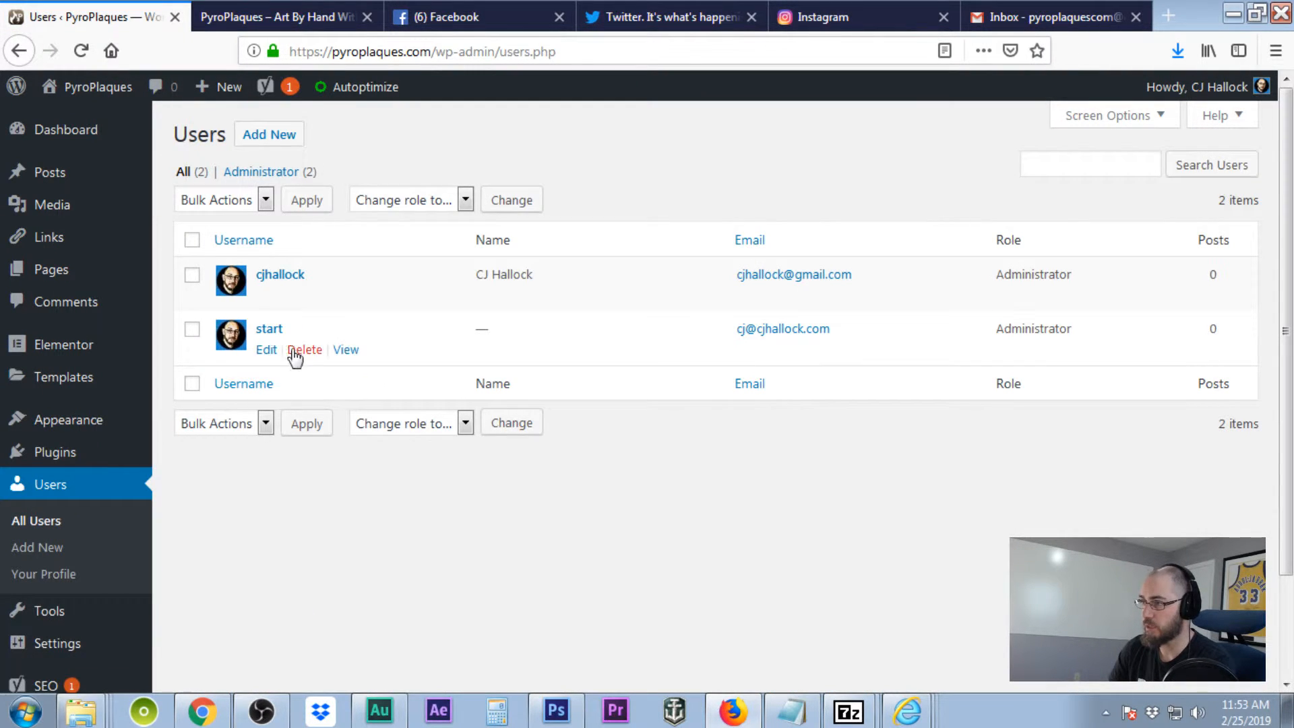
{"action": "left_click", "coordinate": [314, 353]}
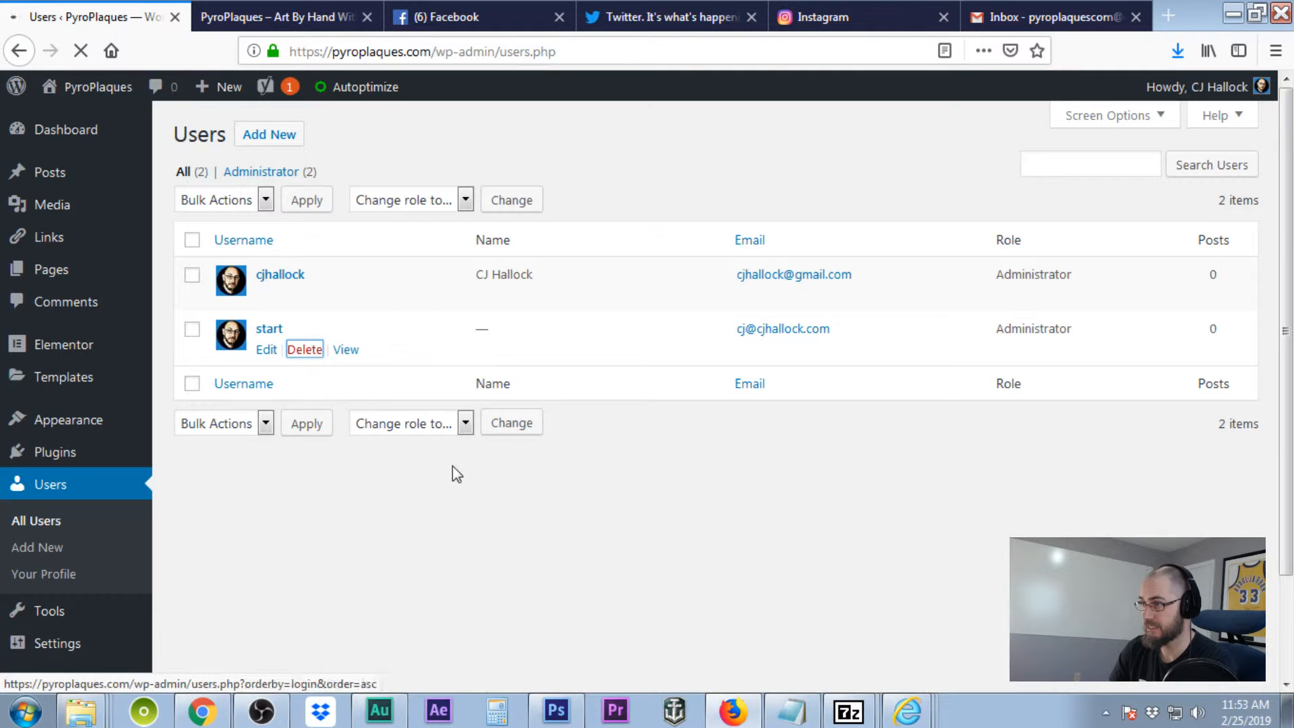
{"action": "left_click", "coordinate": [181, 306]}
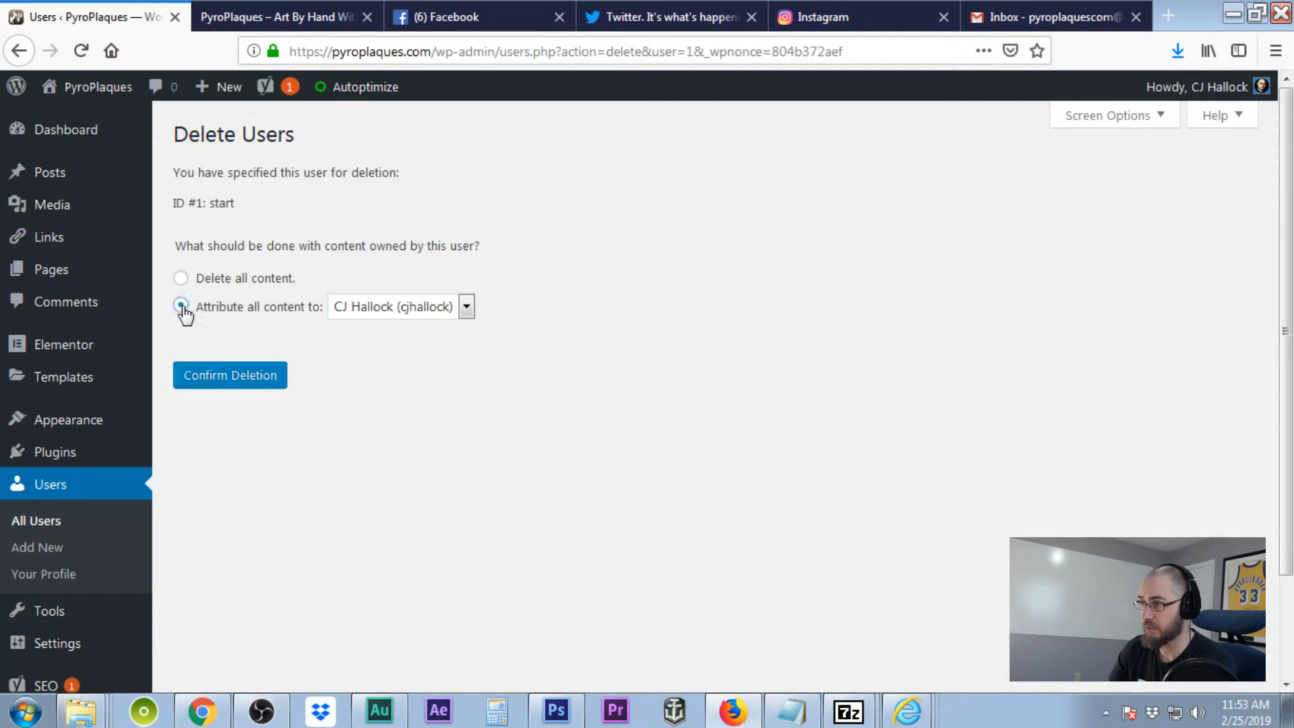
{"action": "left_click", "coordinate": [239, 383]}
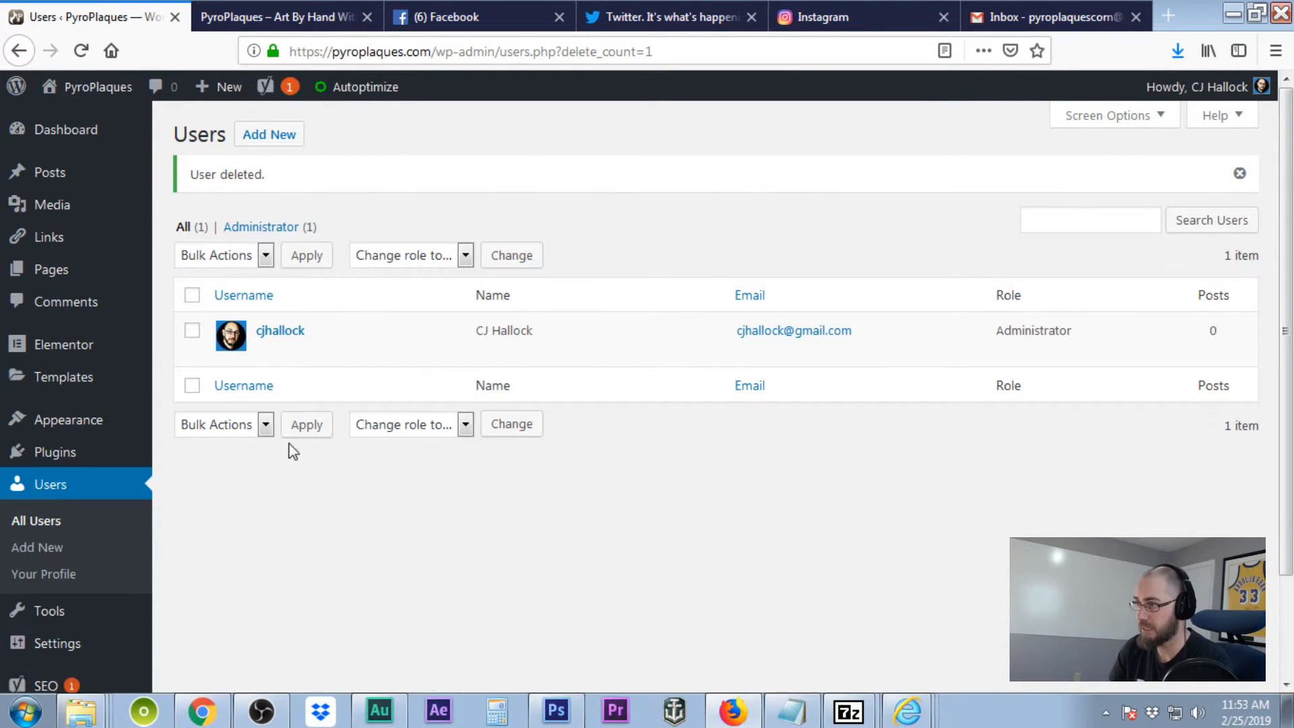
{"action": "left_click", "coordinate": [267, 354]}
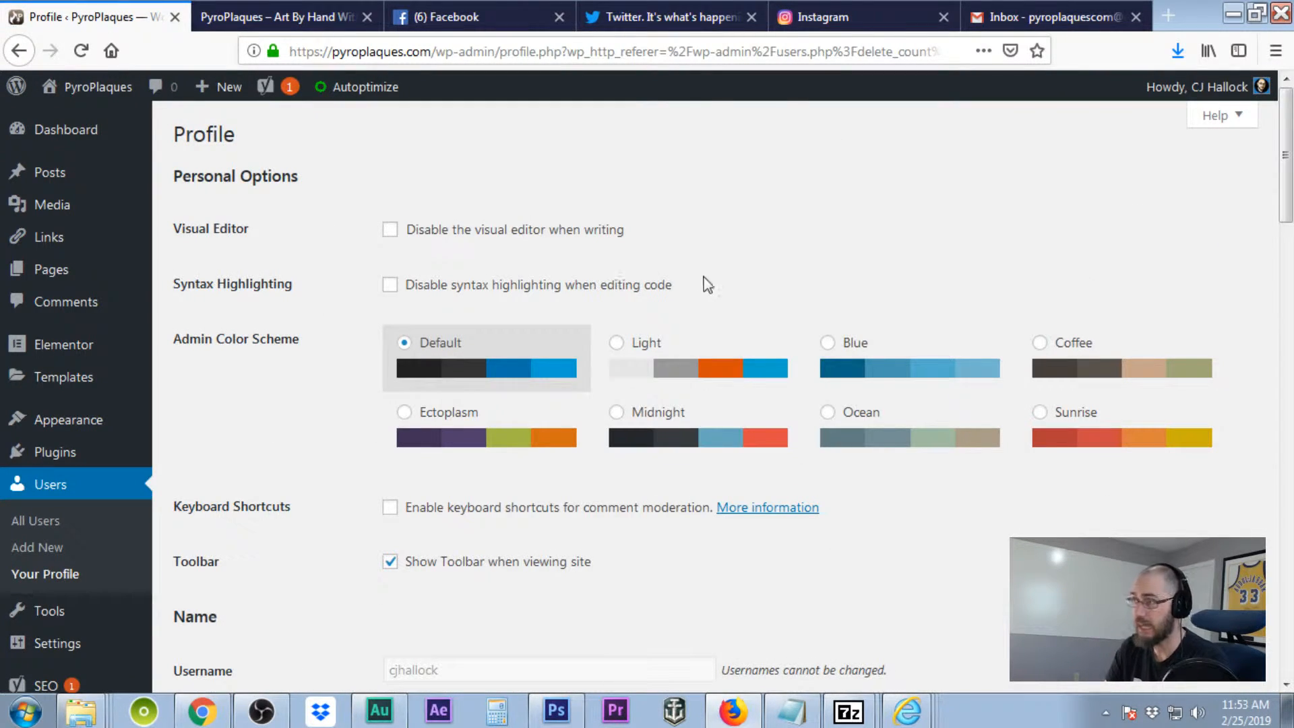
- Scroll through the new admin's profile and review the display name choices without changing them
{"action": "scroll", "coordinate": [768, 295], "scroll_direction": "down", "scroll_amount": 1}
{"action": "scroll", "coordinate": [769, 295], "scroll_direction": "down", "scroll_amount": 15}
{"action": "scroll", "coordinate": [768, 295], "scroll_direction": "up", "scroll_amount": 9}
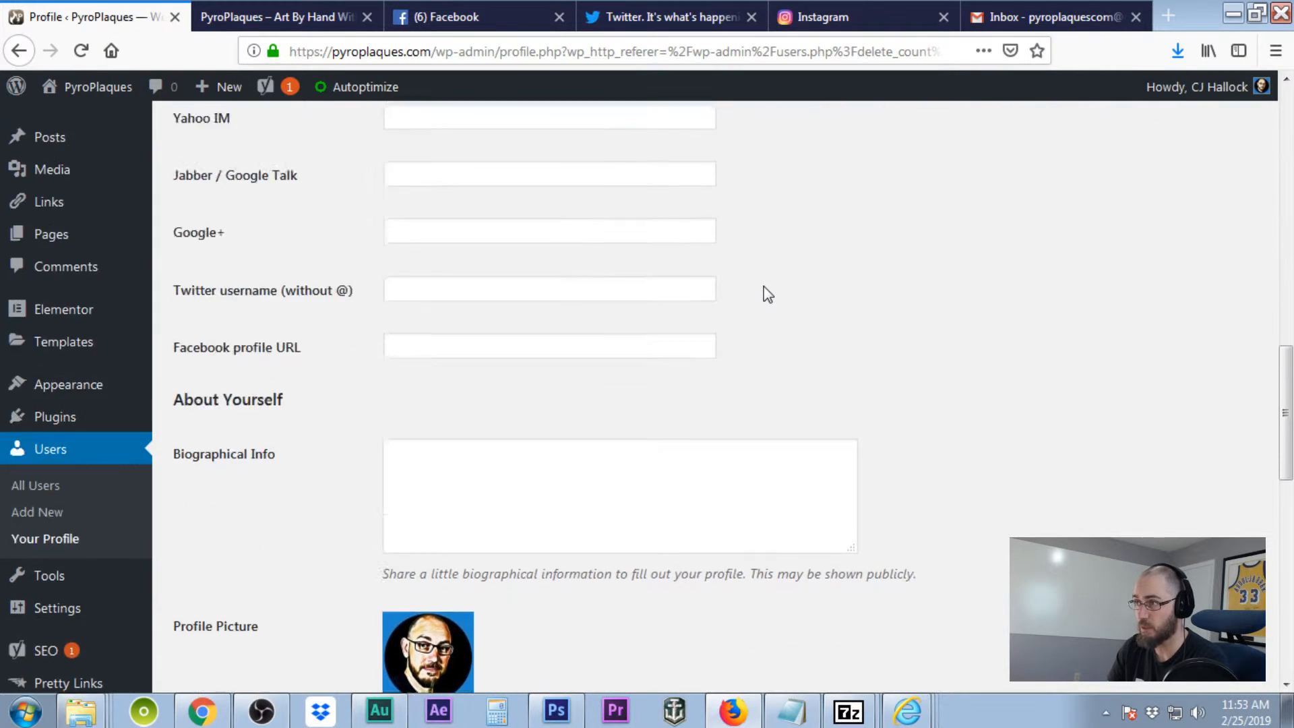
{"action": "scroll", "coordinate": [769, 295], "scroll_direction": "up", "scroll_amount": 8}
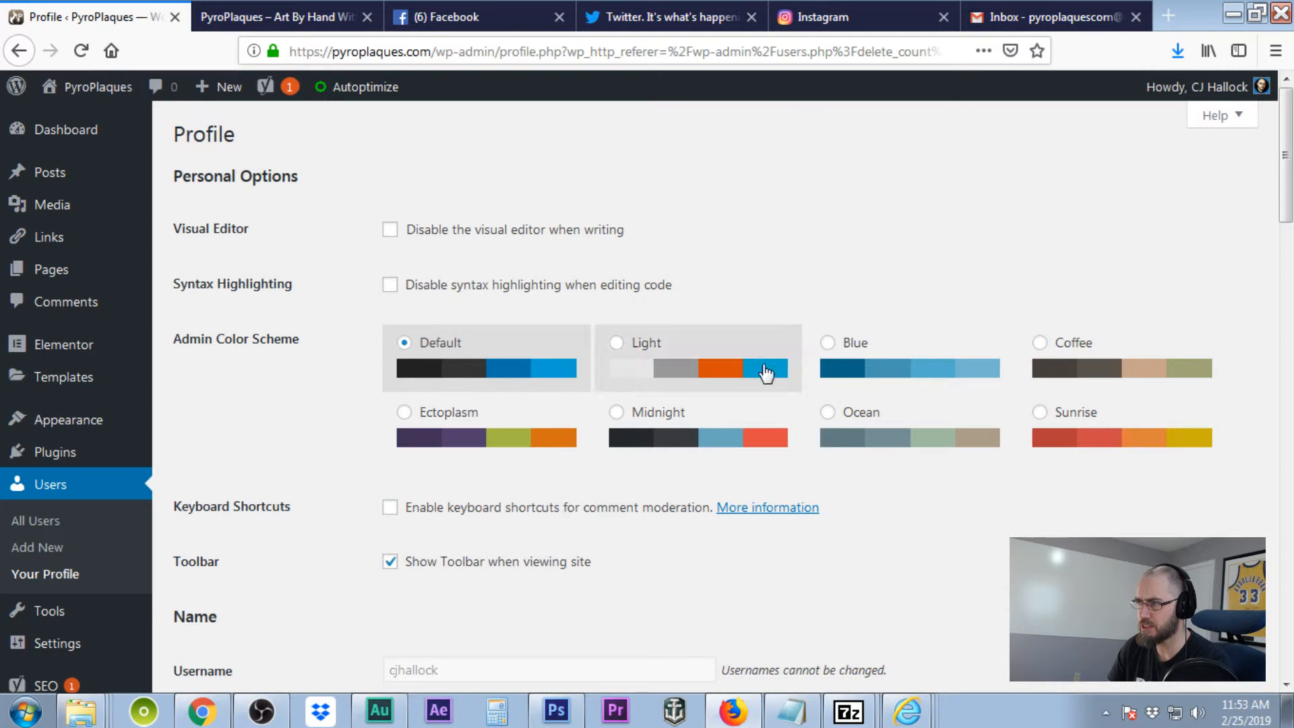
{"action": "scroll", "coordinate": [918, 535], "scroll_direction": "down", "scroll_amount": 4}
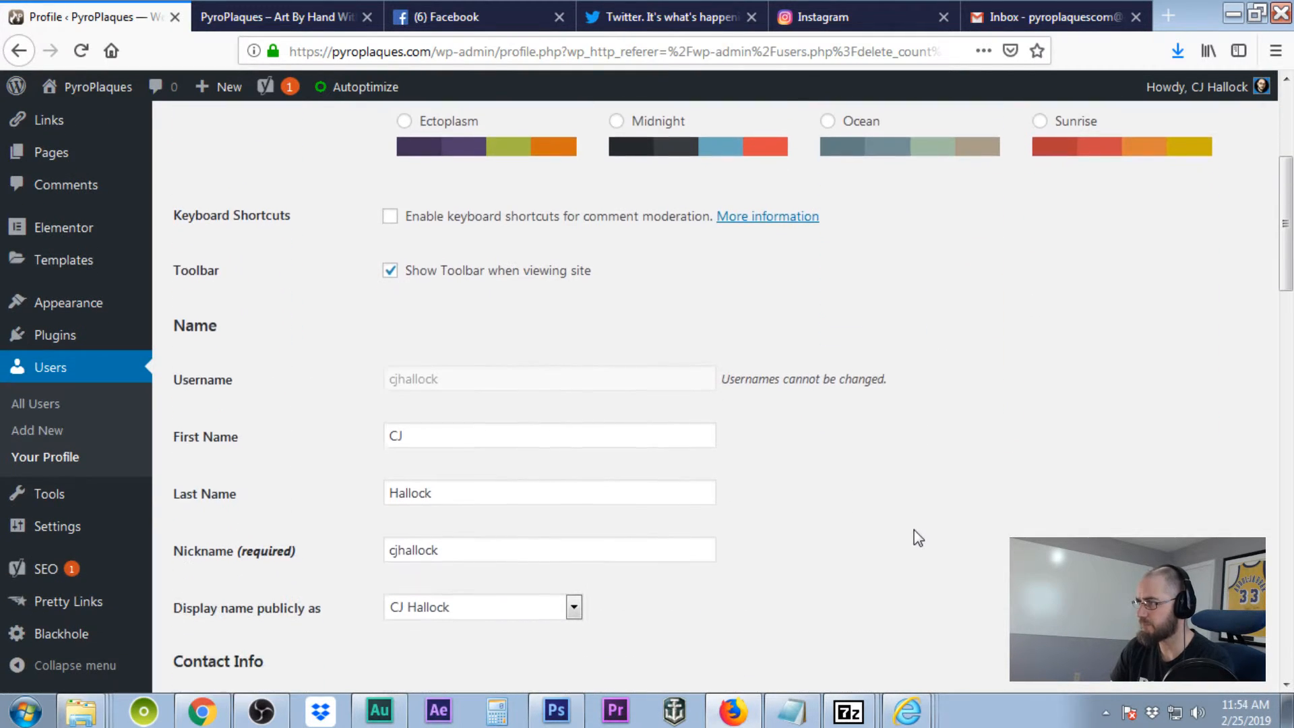
{"action": "scroll", "coordinate": [914, 537], "scroll_direction": "down", "scroll_amount": 1}
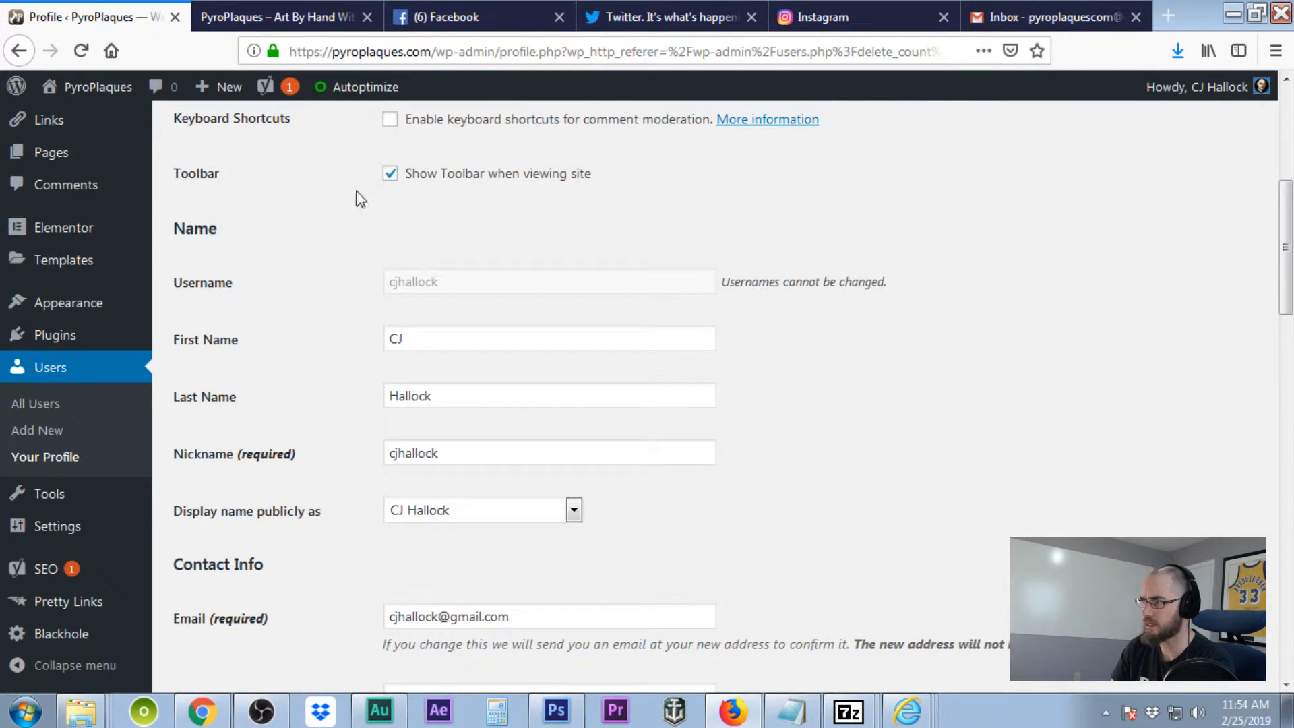
{"action": "scroll", "coordinate": [932, 286], "scroll_direction": "up", "scroll_amount": 3}
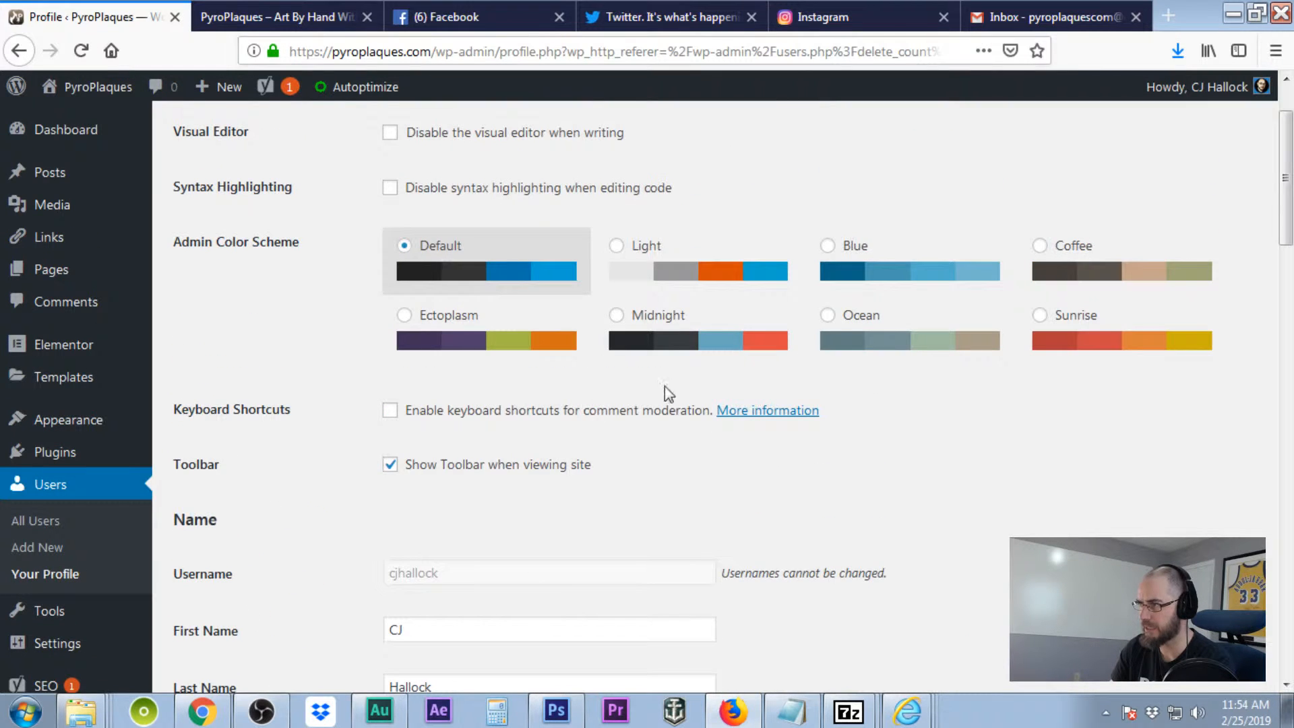
{"action": "scroll", "coordinate": [822, 523], "scroll_direction": "down", "scroll_amount": 3}
{"action": "scroll", "coordinate": [818, 515], "scroll_direction": "up", "scroll_amount": 6}
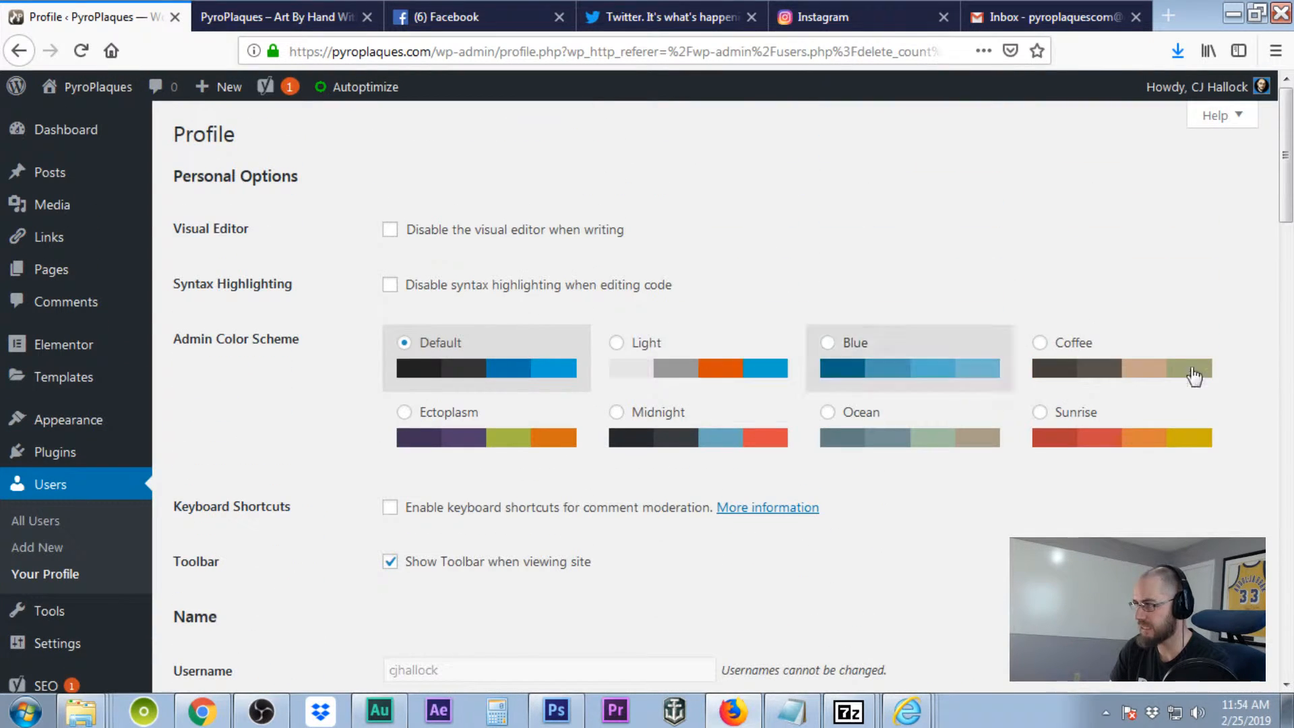
{"action": "scroll", "coordinate": [861, 442], "scroll_direction": "down", "scroll_amount": 9}
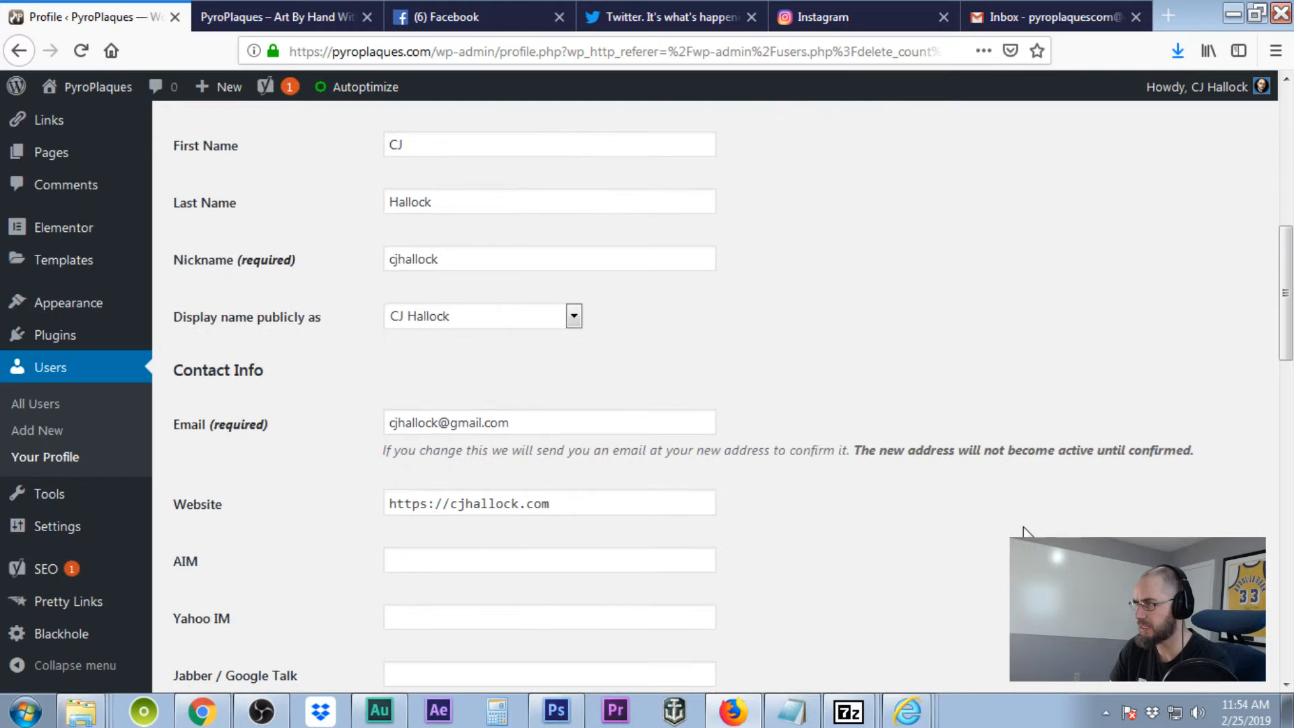
{"action": "scroll", "coordinate": [626, 403], "scroll_direction": "up", "scroll_amount": 2}
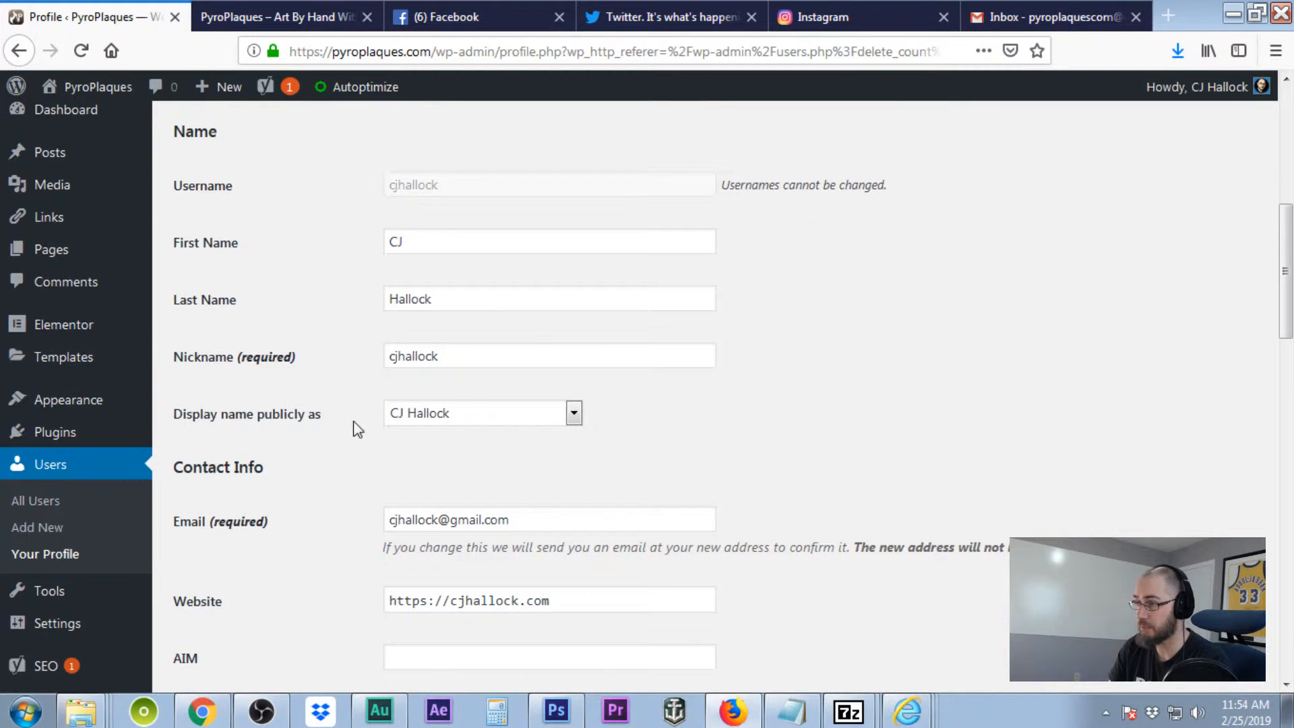
{"action": "left_click", "coordinate": [574, 413]}
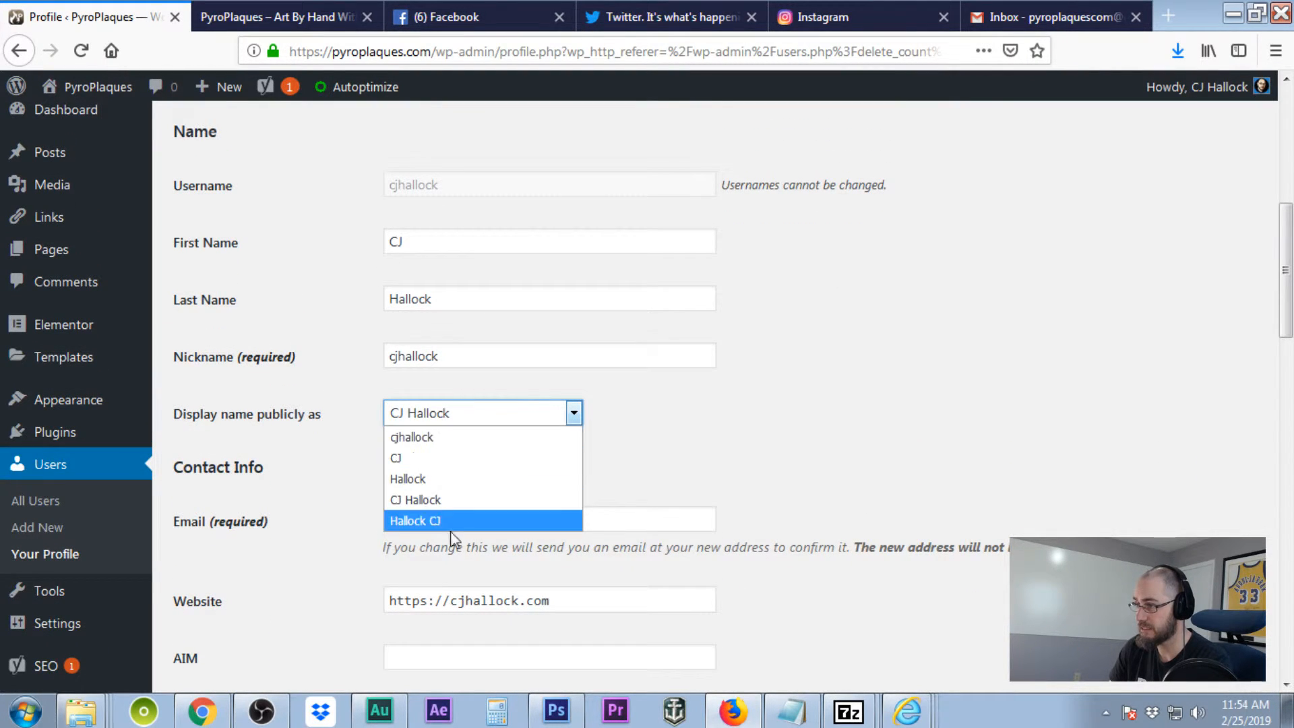
{"action": "left_click", "coordinate": [784, 434]}
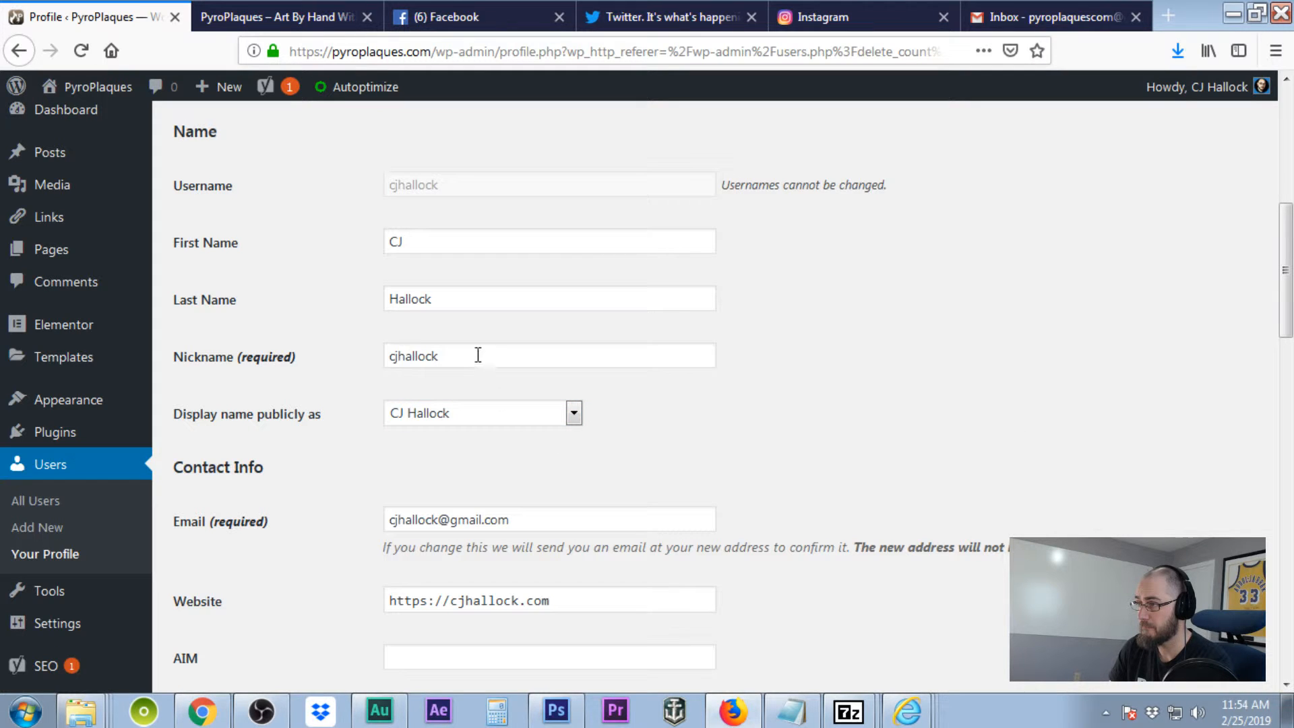
- Change the nickname to PyroPlaques and make PyroPlaques the public display name
{"action": "left_click_drag", "start_coordinate": [468, 357], "coordinate": [299, 348]}
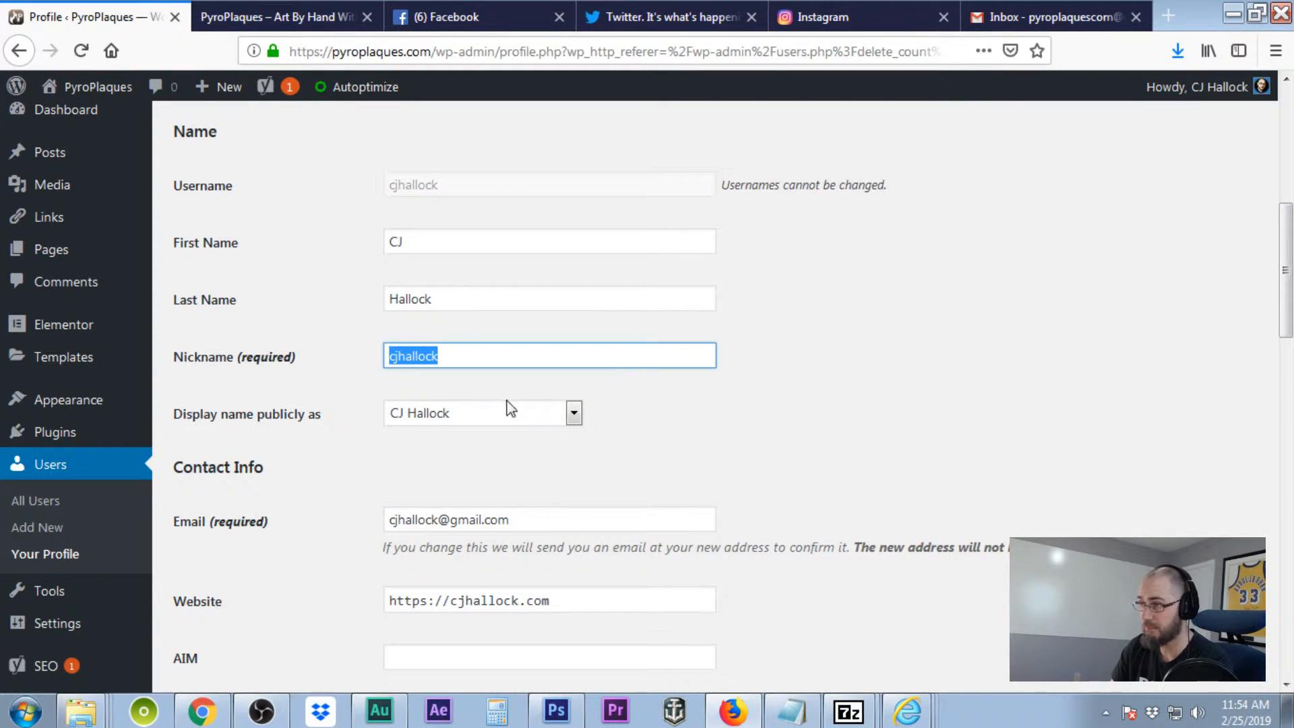
{"action": "type", "text": "P"}
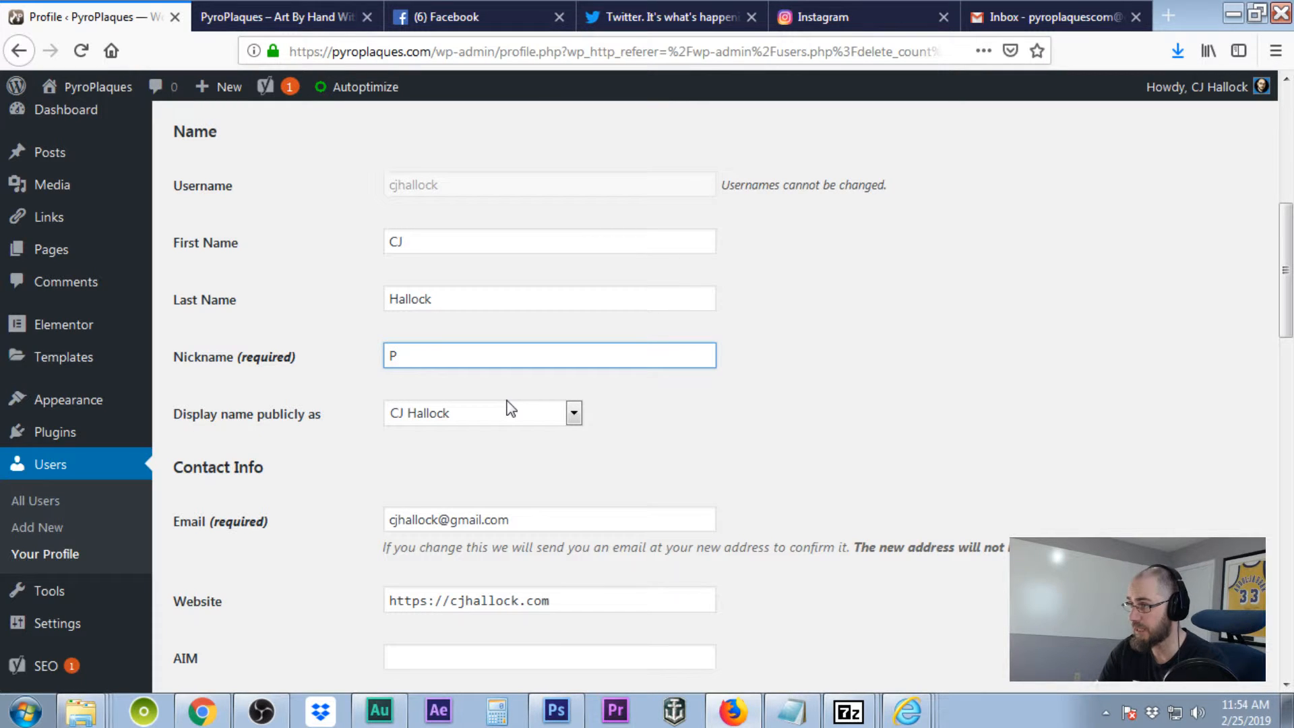
{"action": "type", "text": "yroPlaques"}
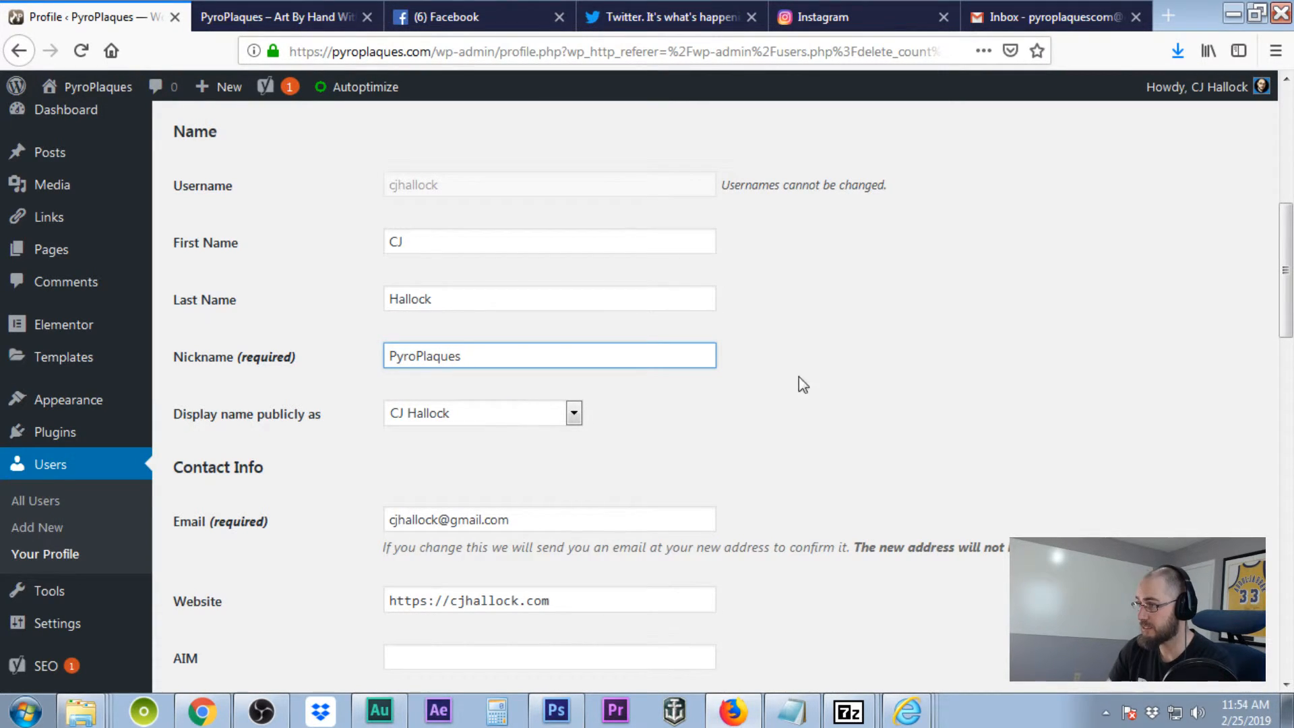
{"action": "left_click", "coordinate": [800, 401]}
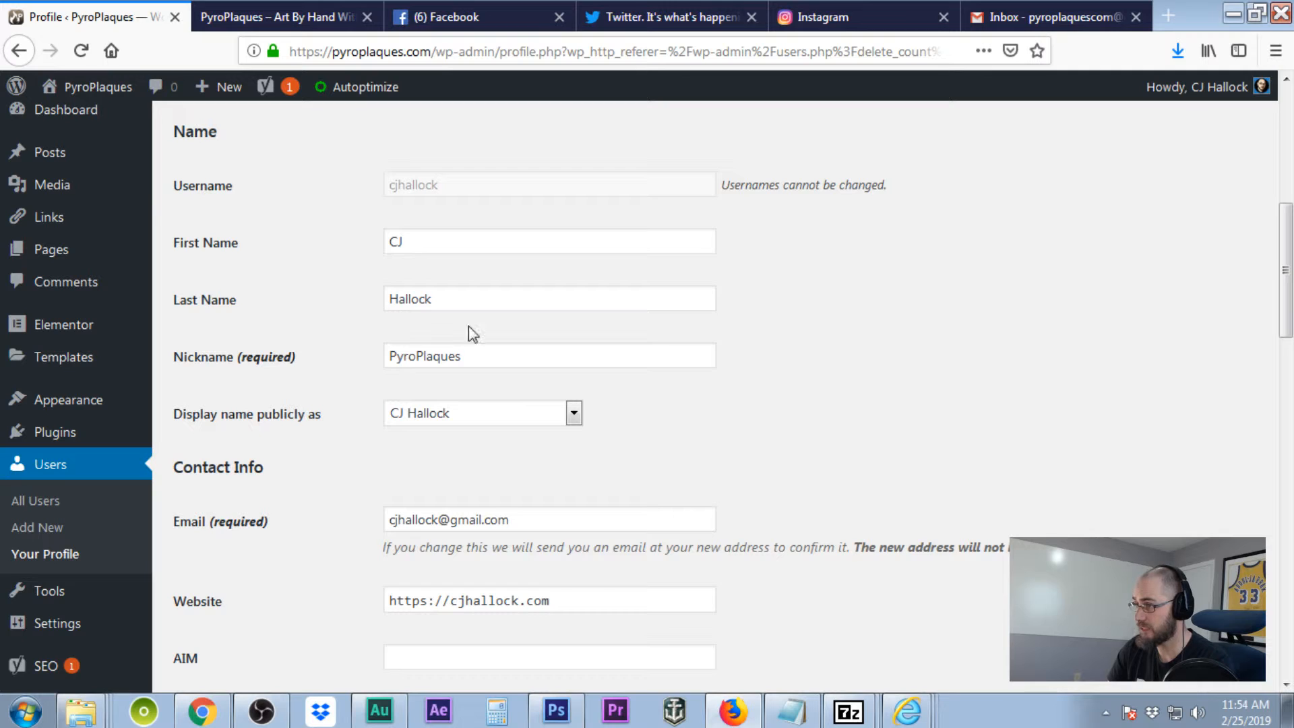
{"action": "left_click", "coordinate": [573, 413]}
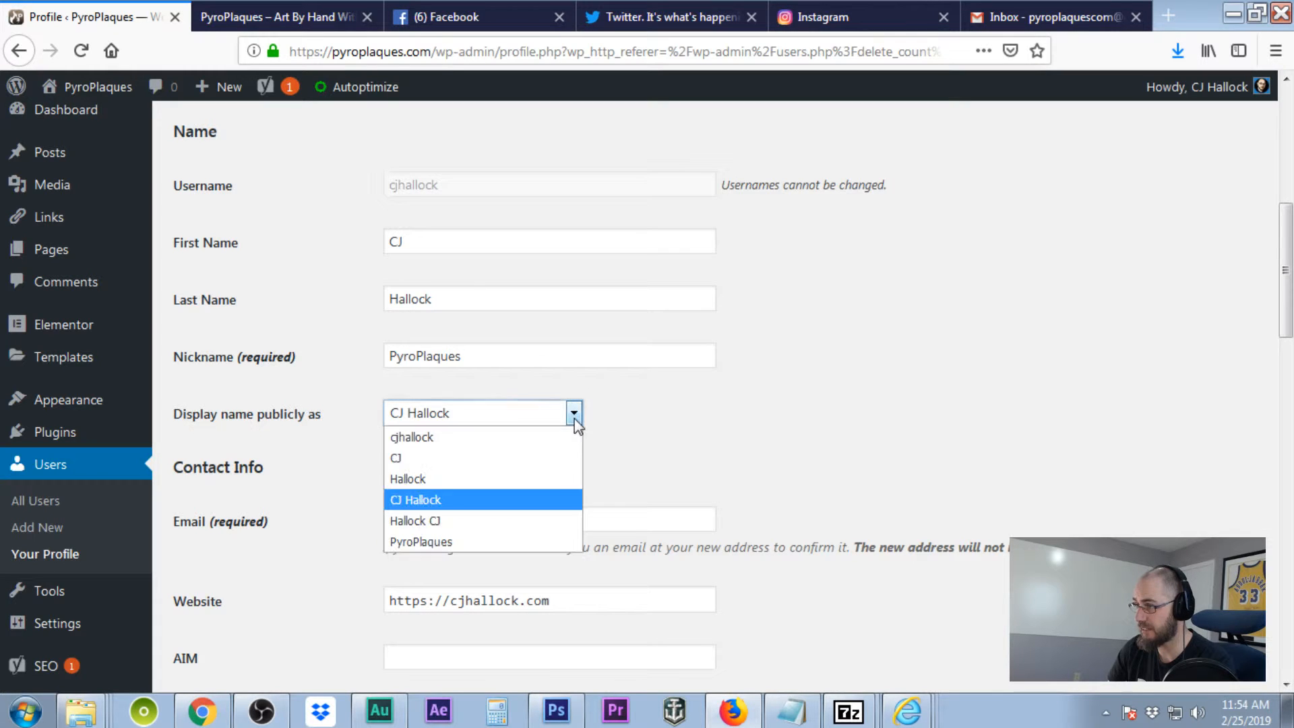
{"action": "left_click", "coordinate": [480, 543]}
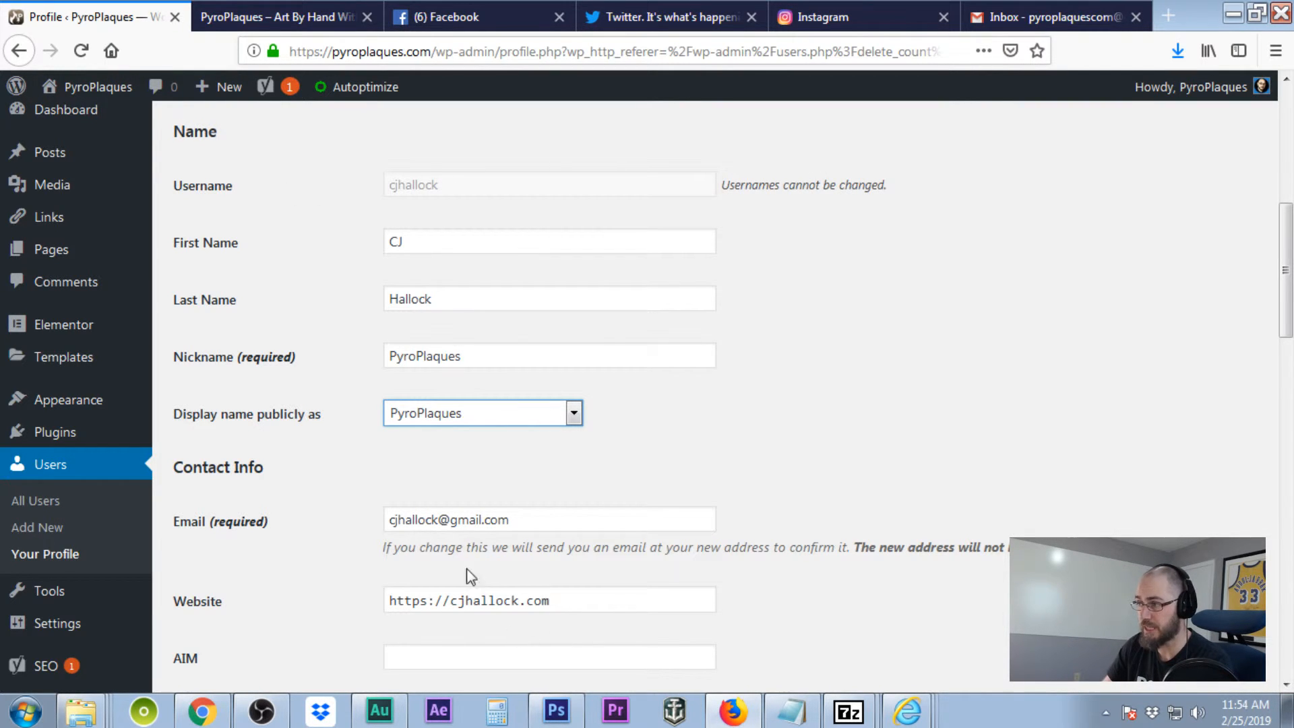
{"action": "scroll", "coordinate": [614, 456], "scroll_direction": "down", "scroll_amount": 4}
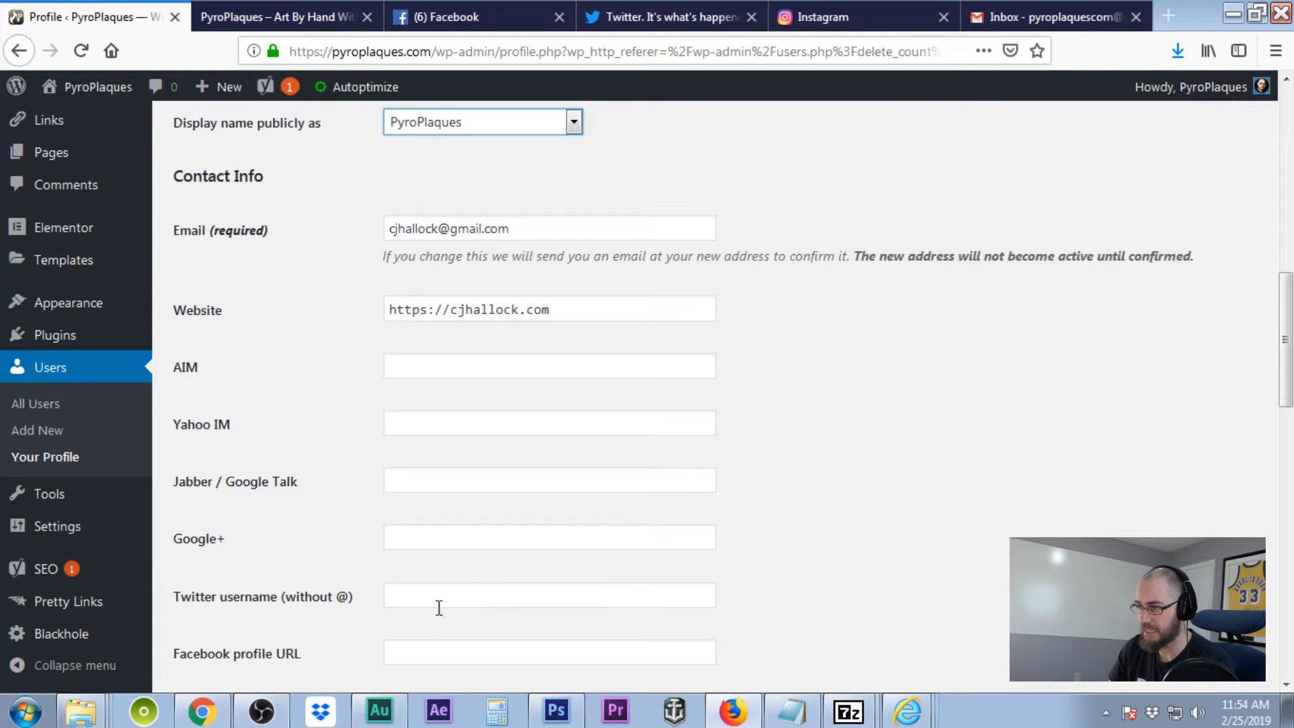
{"action": "scroll", "coordinate": [439, 624], "scroll_direction": "down", "scroll_amount": 4}
{"action": "left_click", "coordinate": [458, 305]}
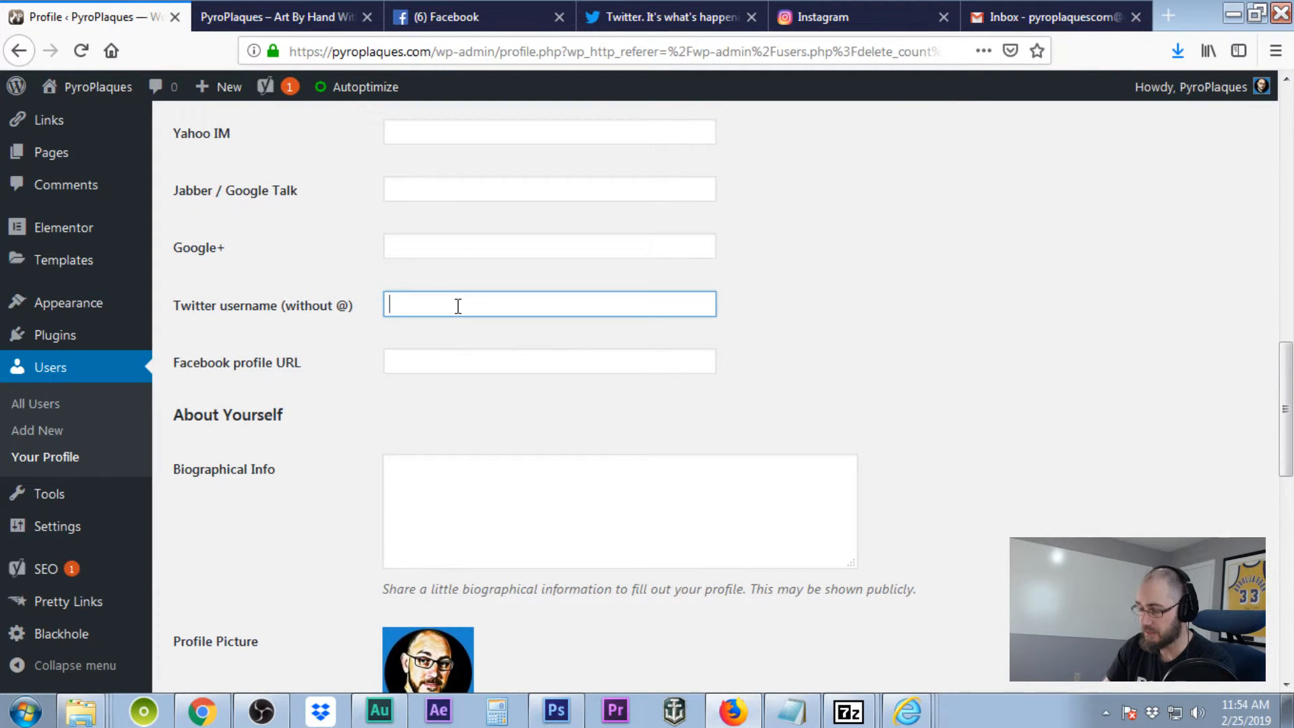
{"action": "type", "text": "@py"}
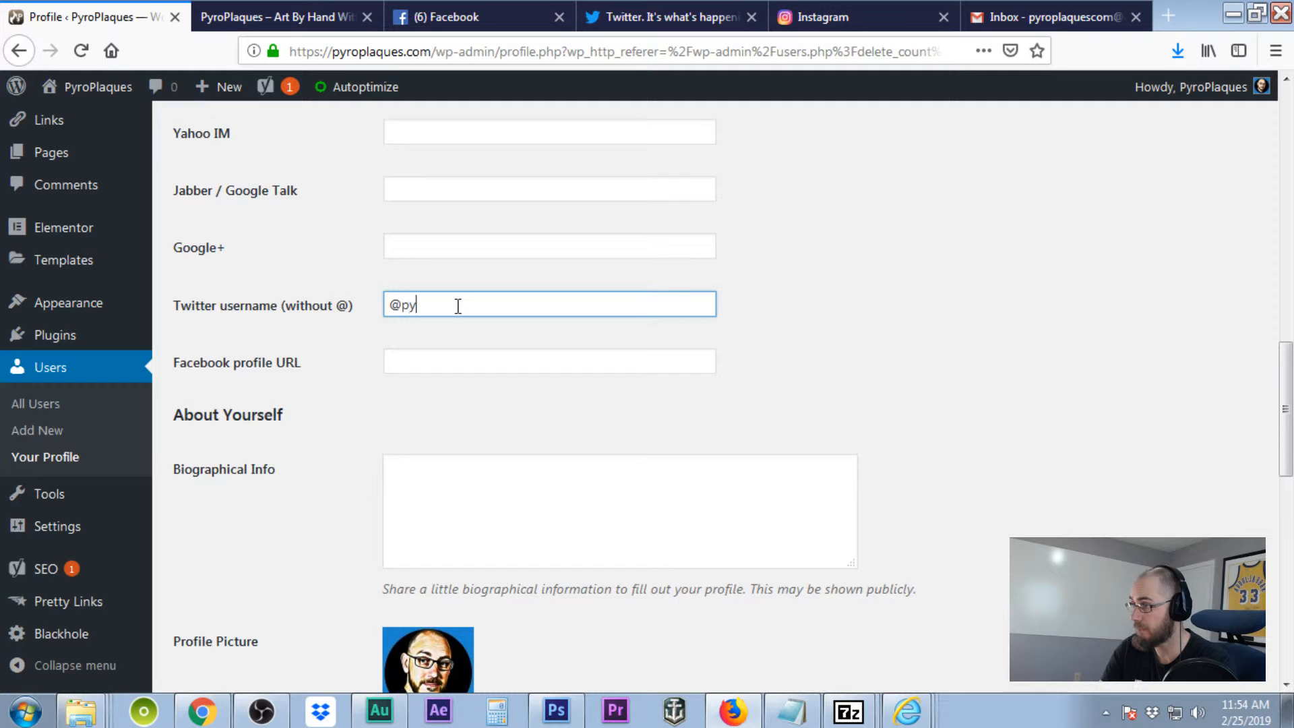
{"action": "type", "text": "roplaques"}
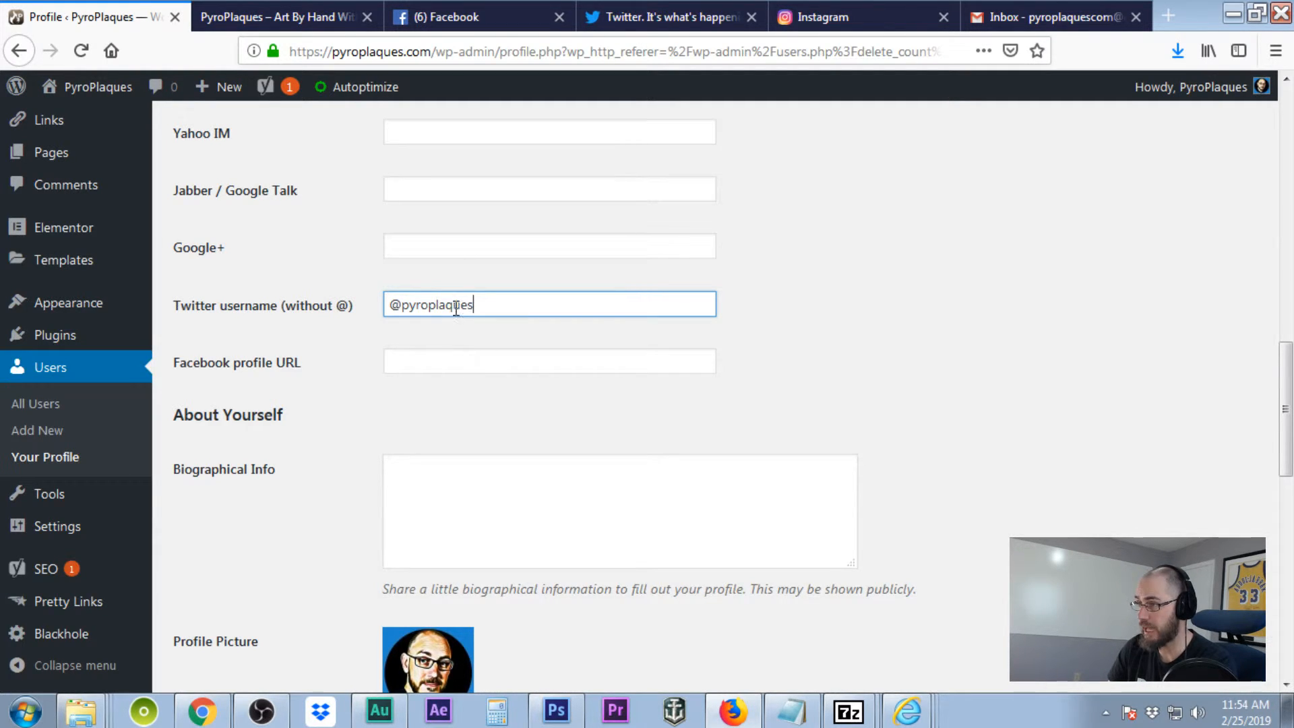
{"action": "left_click", "coordinate": [451, 362]}
{"action": "scroll", "coordinate": [873, 521], "scroll_direction": "down", "scroll_amount": 3}
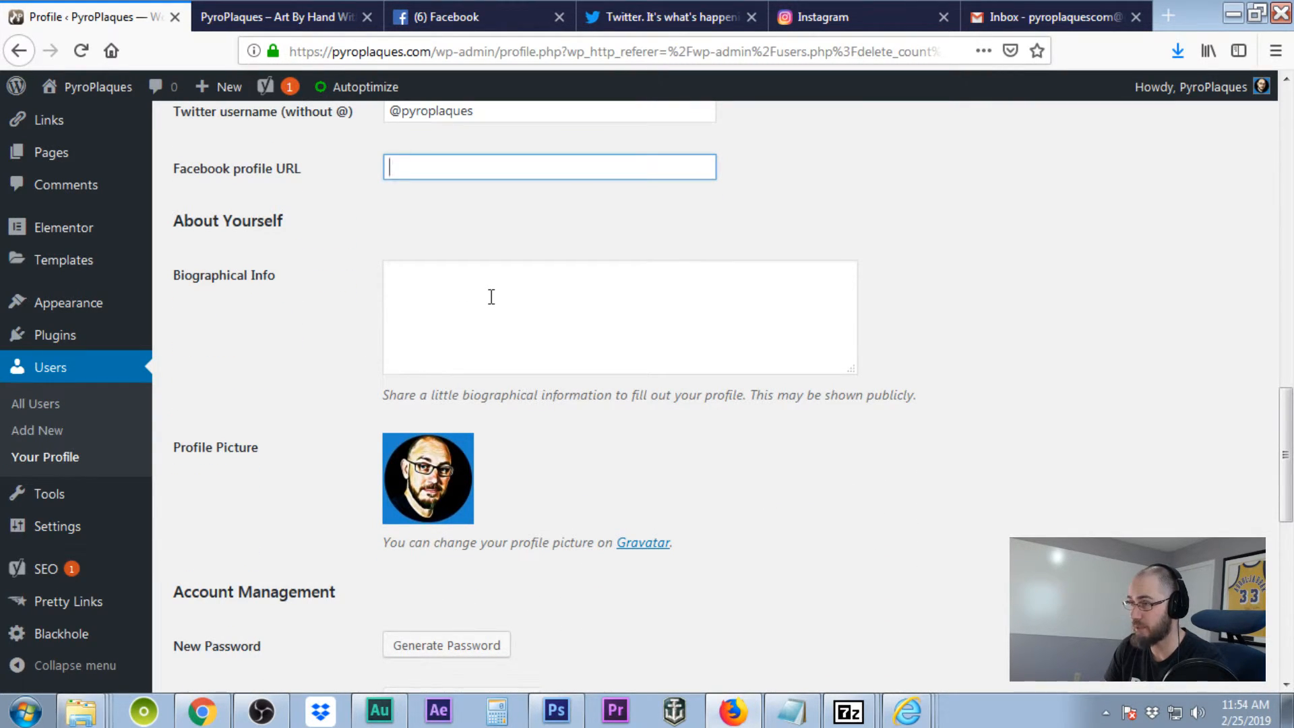
- Leave Biographical Info empty and recheck the Twitter username field
{"action": "left_click", "coordinate": [491, 296]}
{"action": "scroll", "coordinate": [635, 613], "scroll_direction": "down", "scroll_amount": 2}
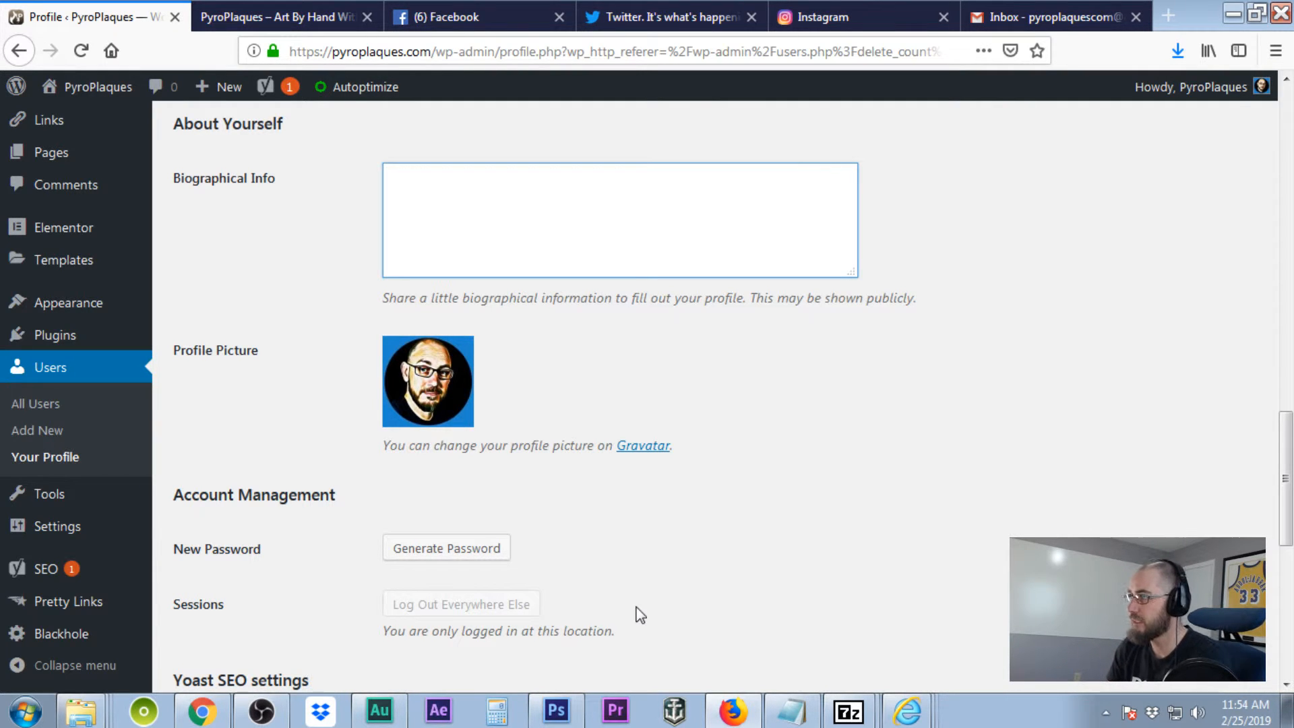
{"action": "scroll", "coordinate": [696, 458], "scroll_direction": "down", "scroll_amount": 4}
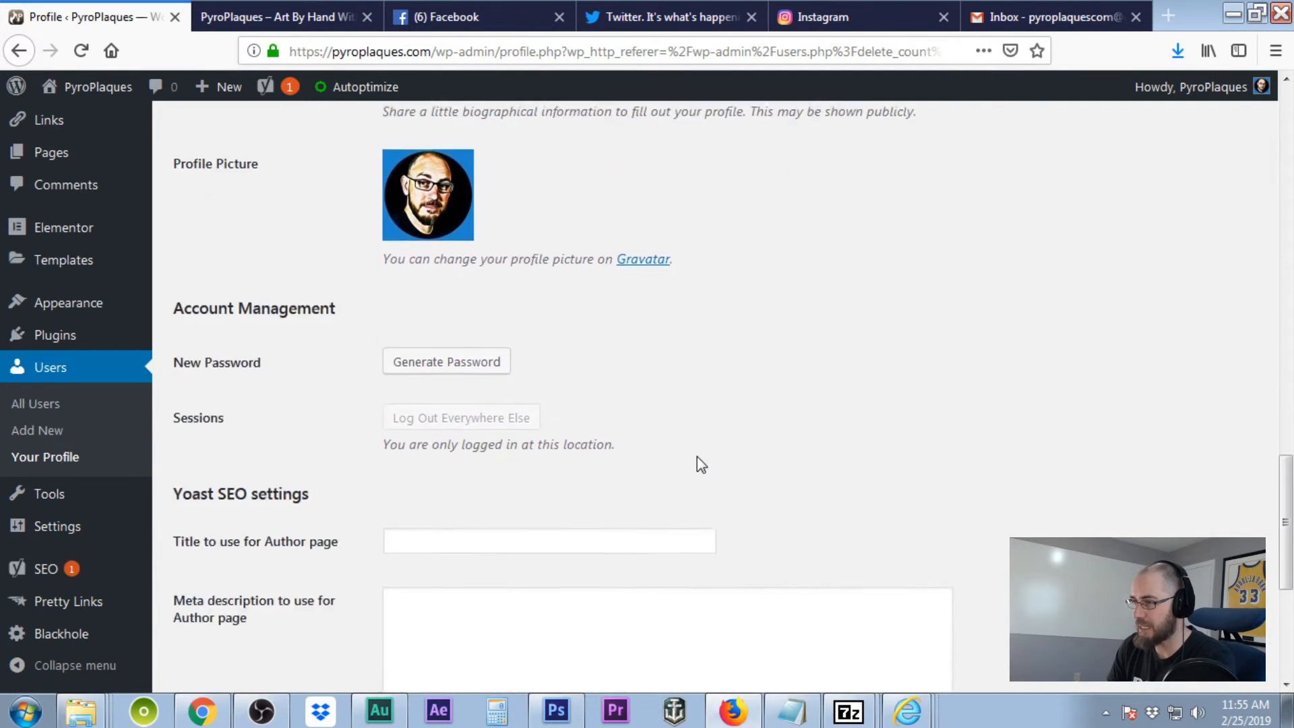
{"action": "scroll", "coordinate": [701, 464], "scroll_direction": "down", "scroll_amount": 5}
{"action": "scroll", "coordinate": [696, 457], "scroll_direction": "up", "scroll_amount": 20}
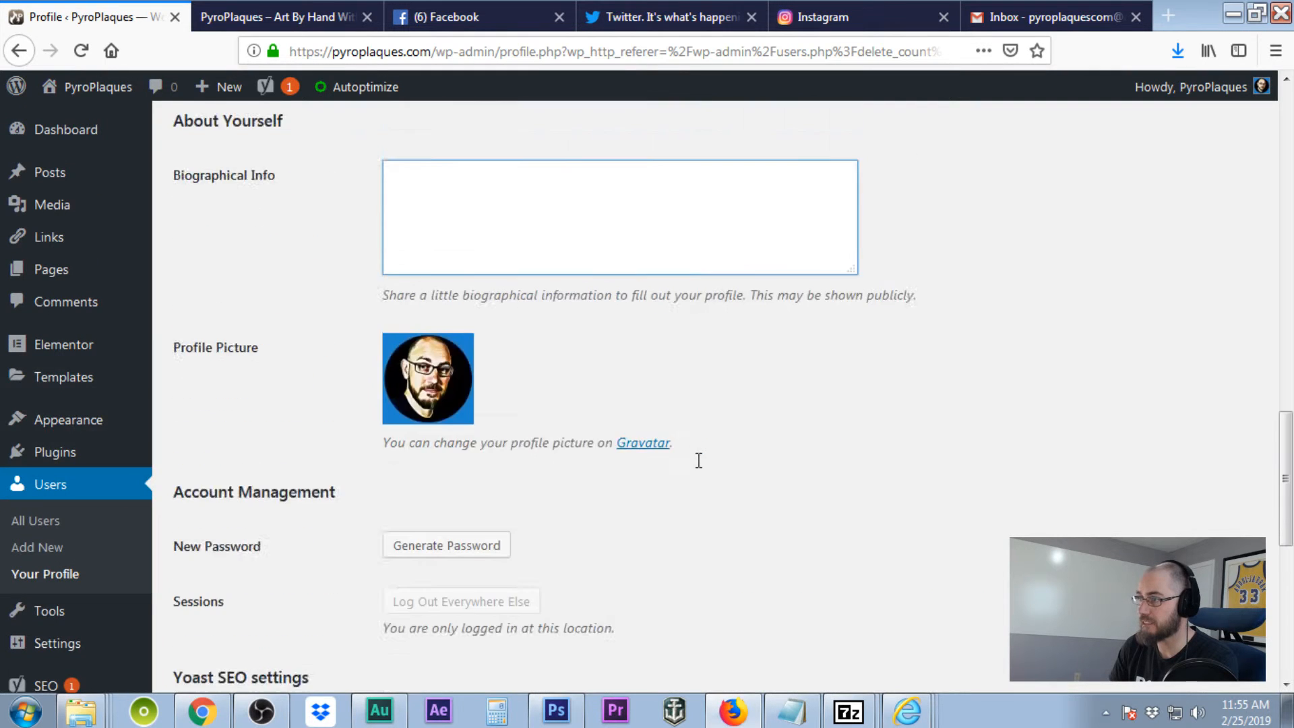
{"action": "scroll", "coordinate": [696, 461], "scroll_direction": "down", "scroll_amount": 13}
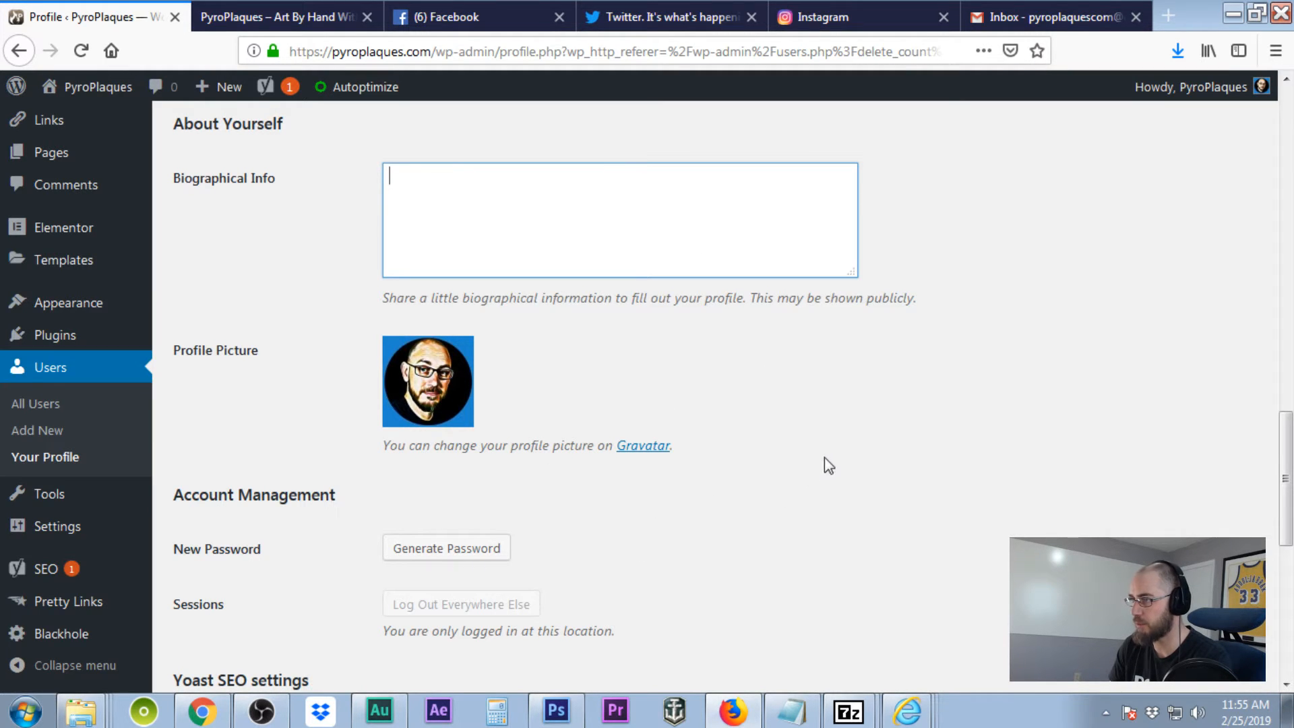
{"action": "scroll", "coordinate": [845, 462], "scroll_direction": "up", "scroll_amount": 4}
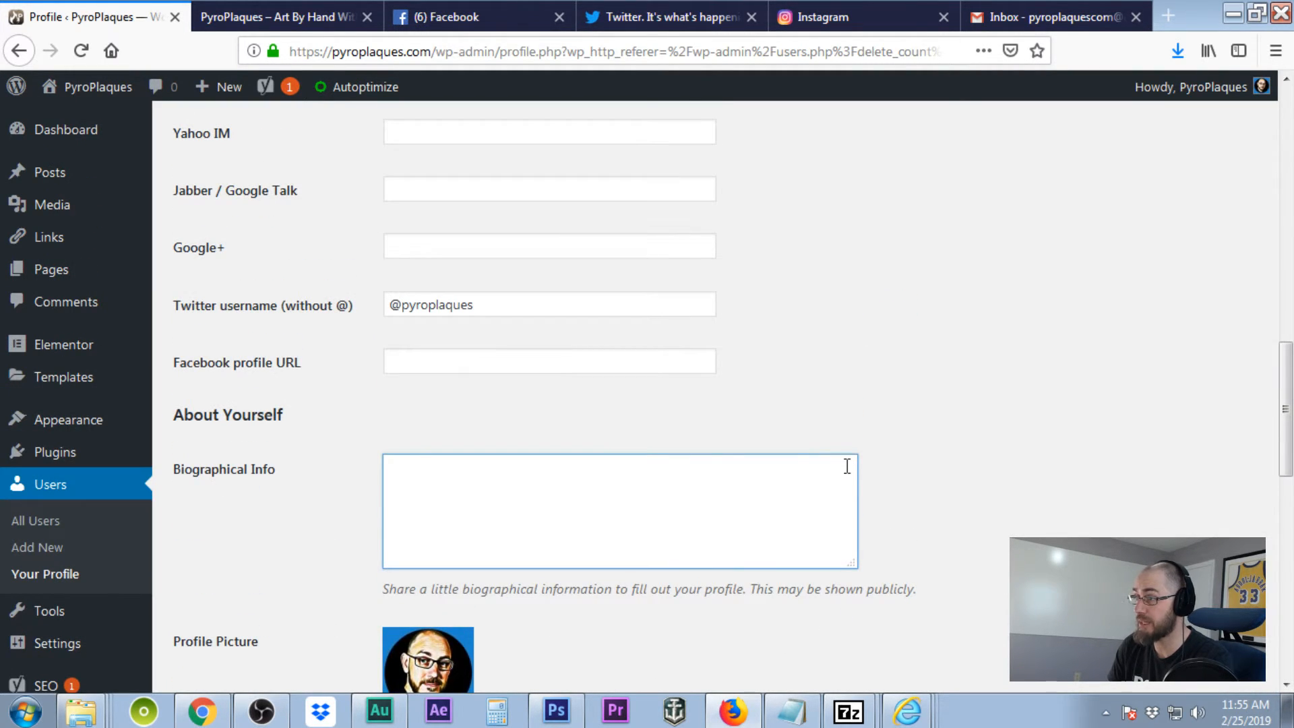
{"action": "left_click", "coordinate": [507, 310]}
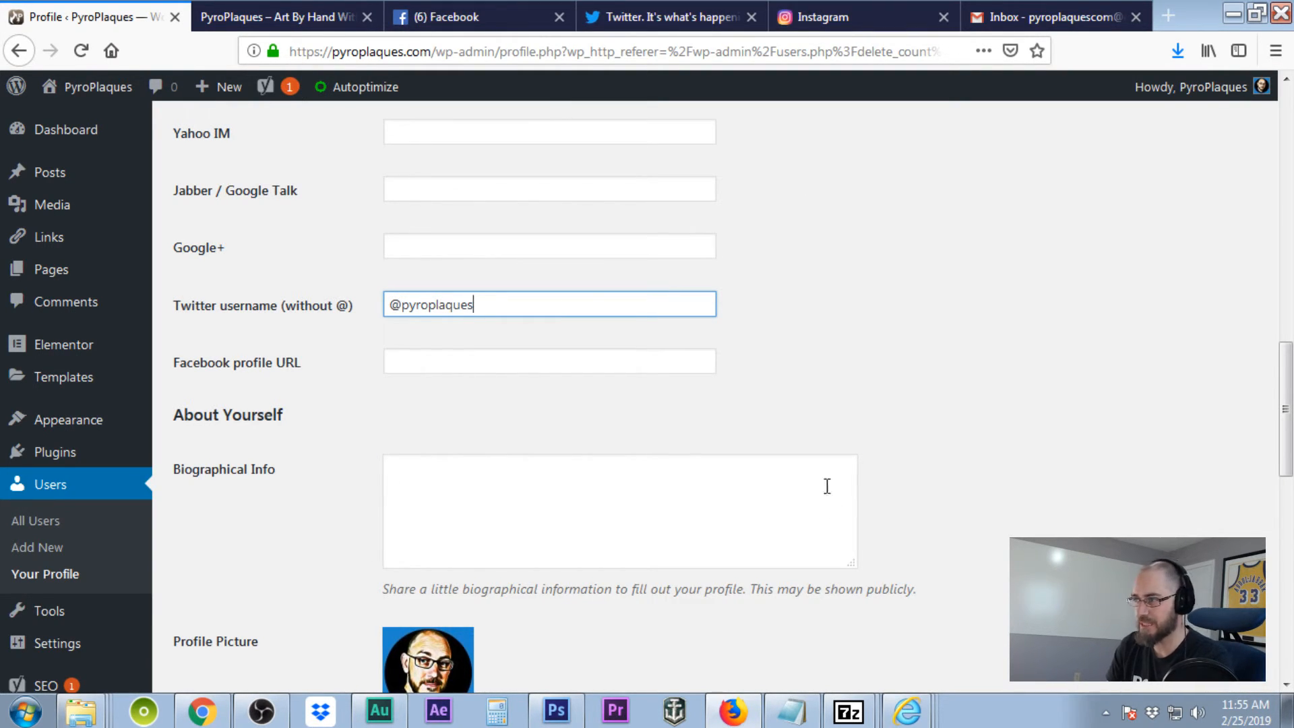
- Save all profile changes with Update Profile
{"action": "scroll", "coordinate": [828, 488], "scroll_direction": "down", "scroll_amount": 10}
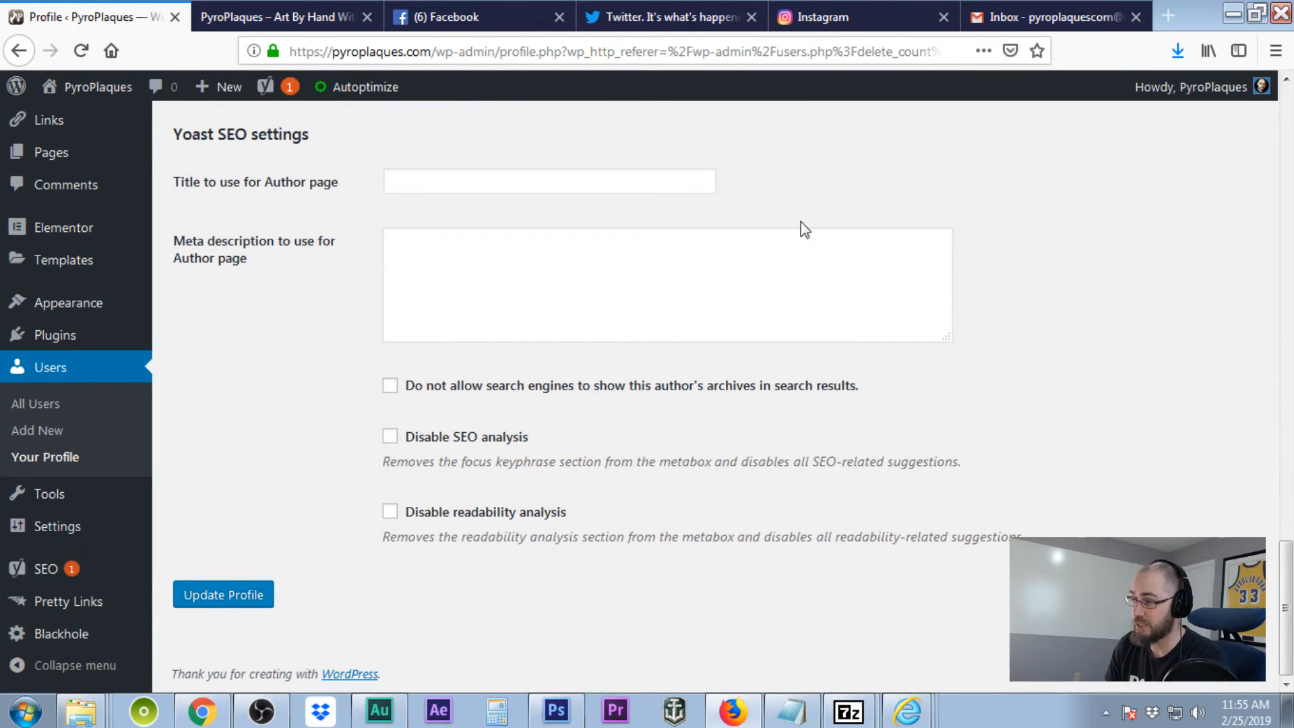
{"action": "scroll", "coordinate": [758, 373], "scroll_direction": "up", "scroll_amount": 5}
{"action": "scroll", "coordinate": [745, 411], "scroll_direction": "up", "scroll_amount": 1}
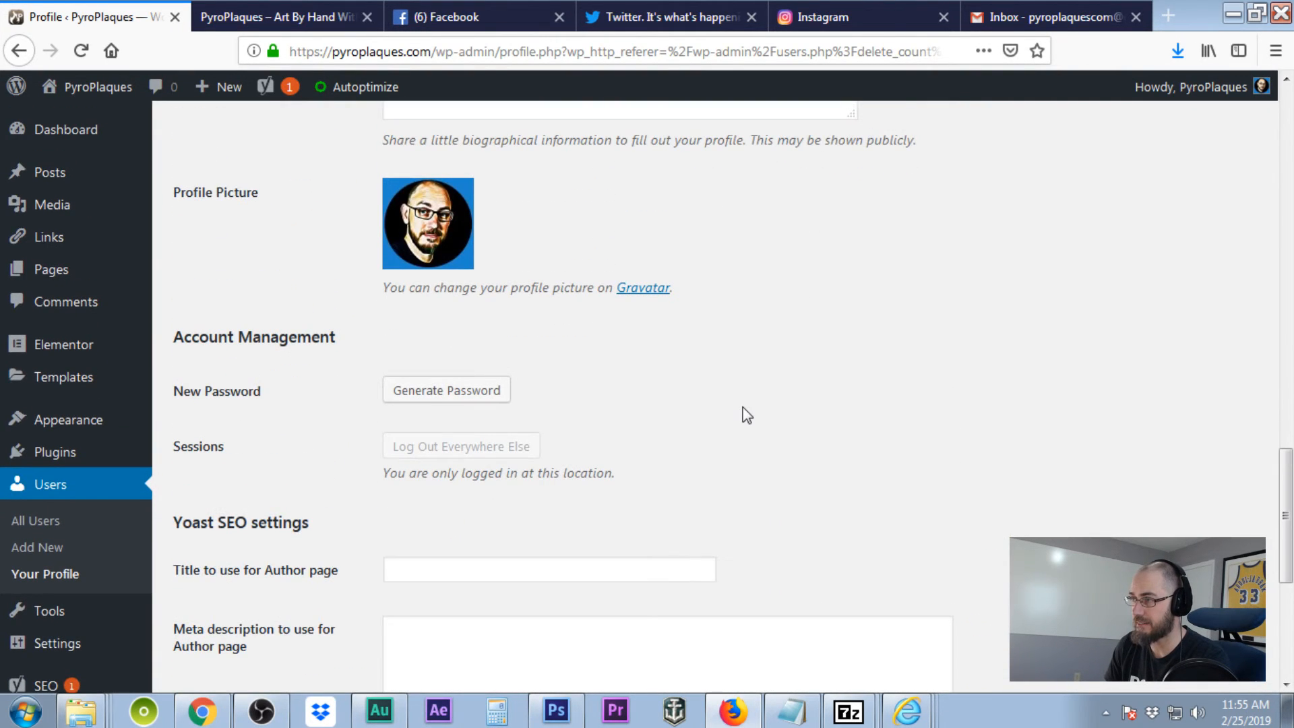
{"action": "scroll", "coordinate": [747, 414], "scroll_direction": "up", "scroll_amount": 12}
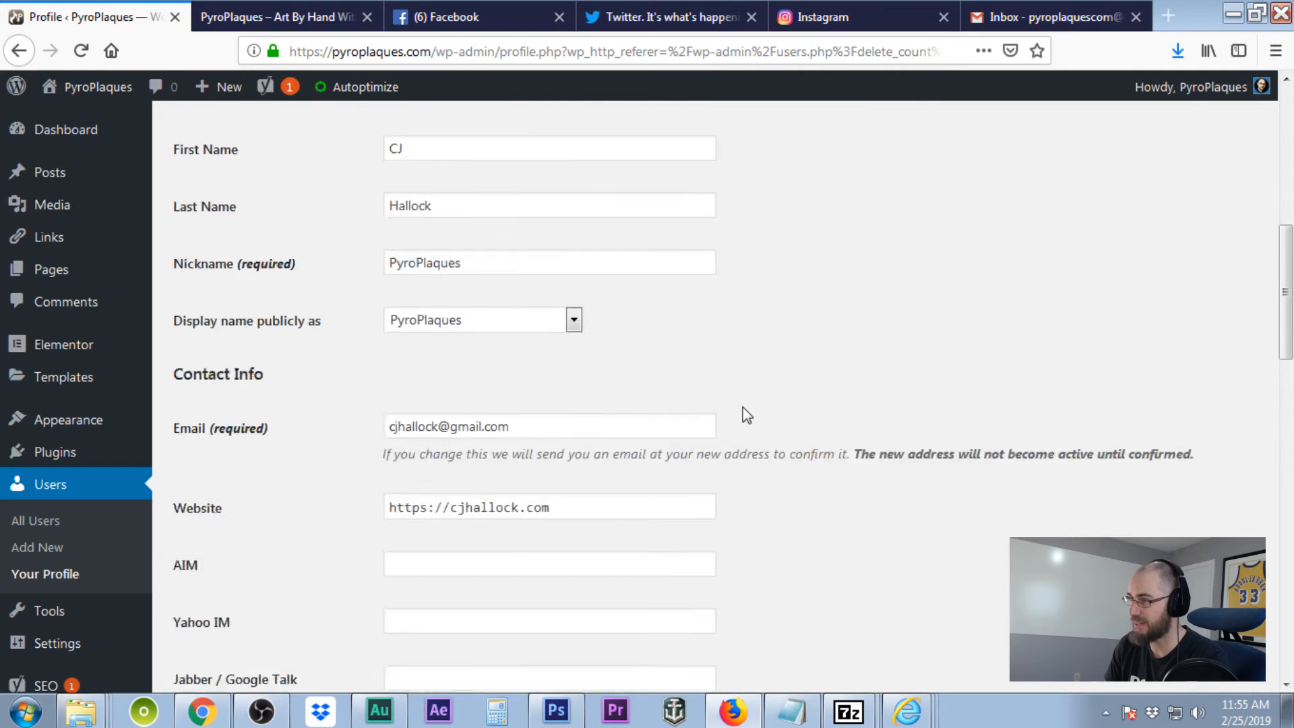
{"action": "scroll", "coordinate": [747, 415], "scroll_direction": "down", "scroll_amount": 15}
{"action": "scroll", "coordinate": [746, 414], "scroll_direction": "down", "scroll_amount": 4}
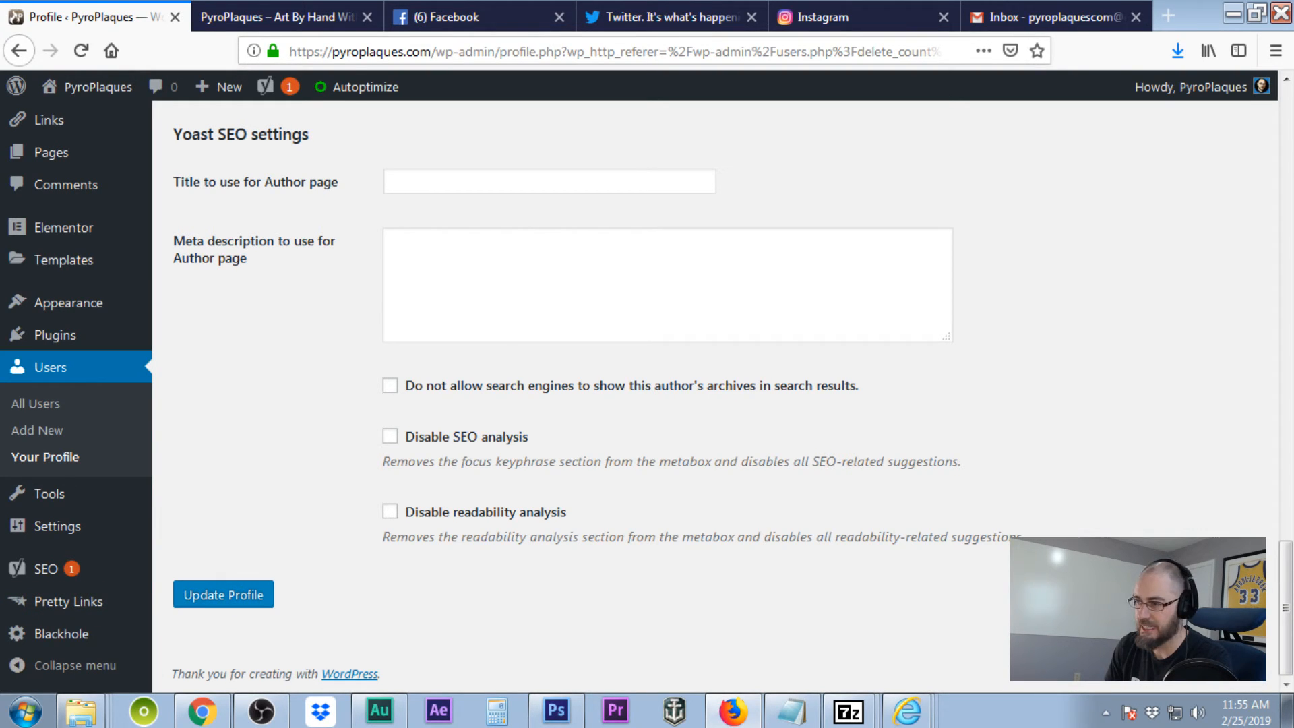
{"action": "left_click", "coordinate": [202, 605]}
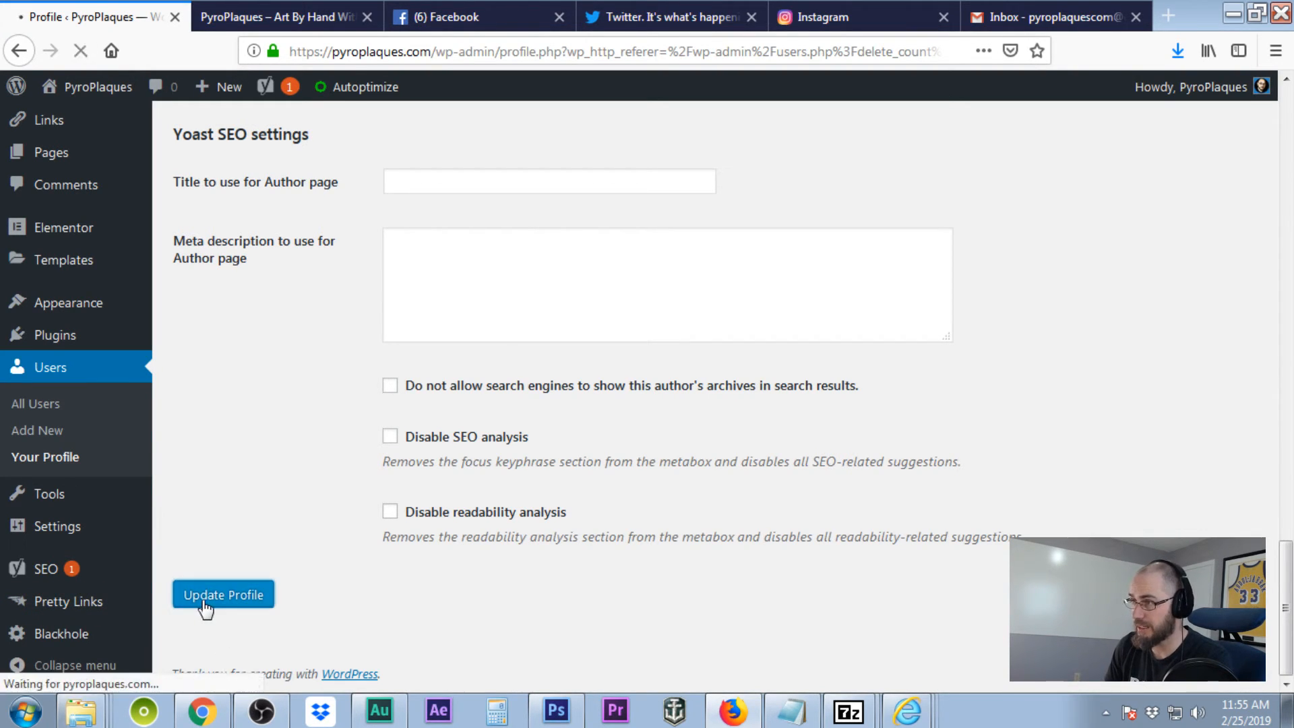